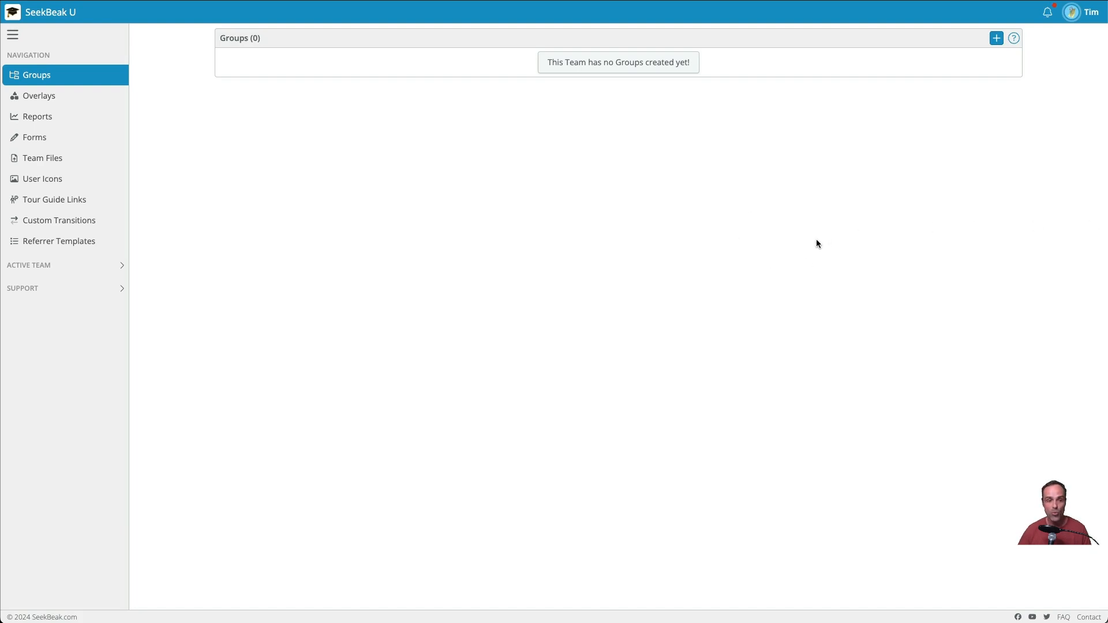
- Create a new group and name it "Tims Demo Group"
click(996, 38)
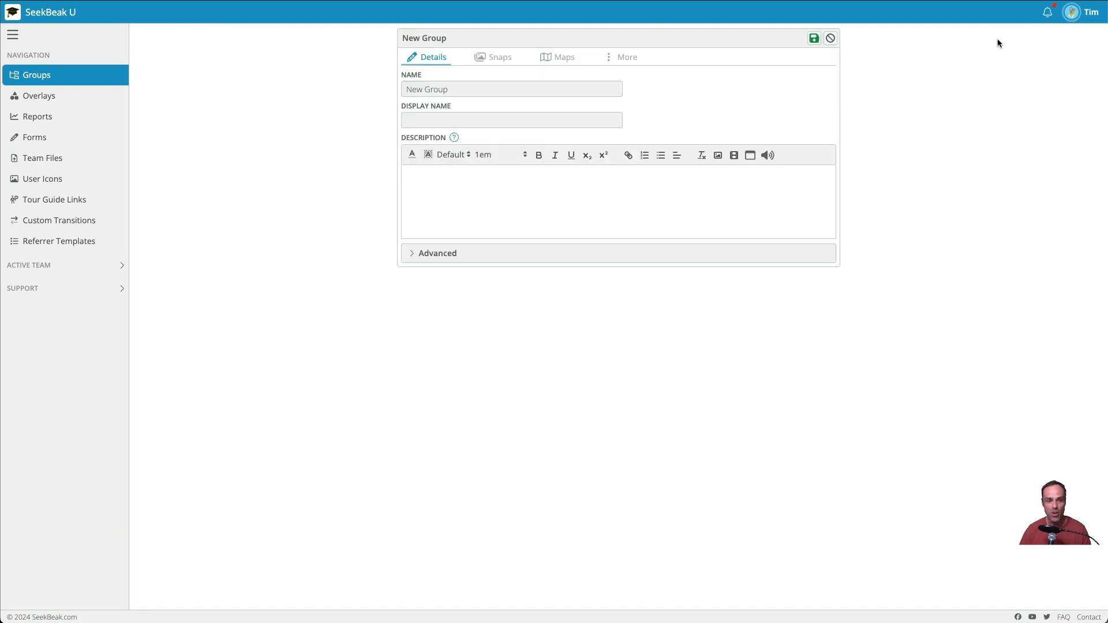
drag(582, 90, 334, 92)
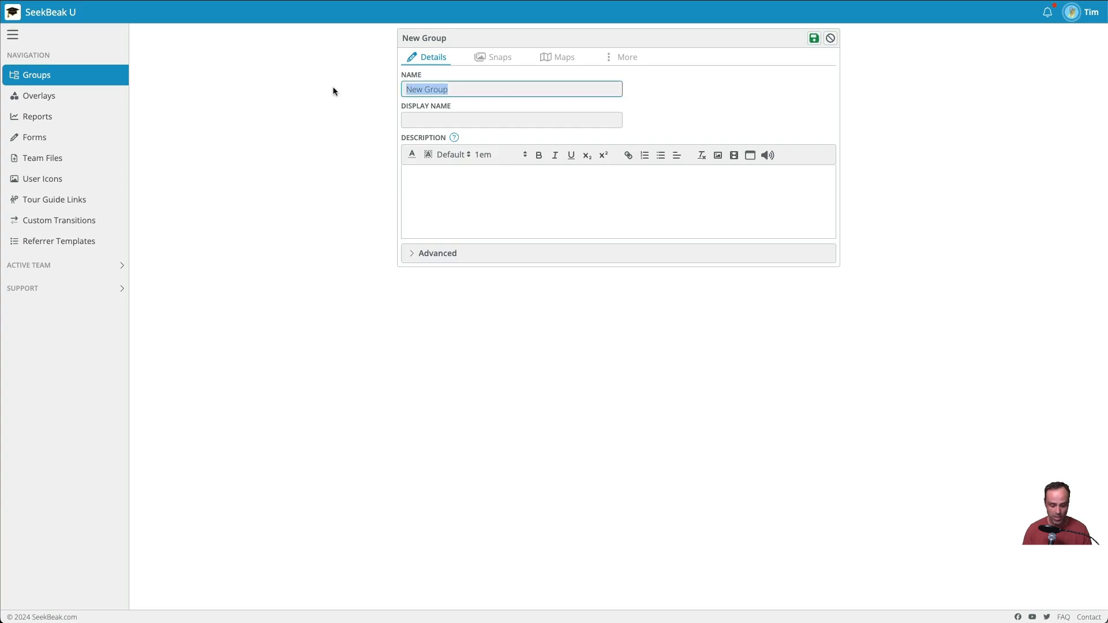
key(BackSpace)
text(Tims Demo Group)
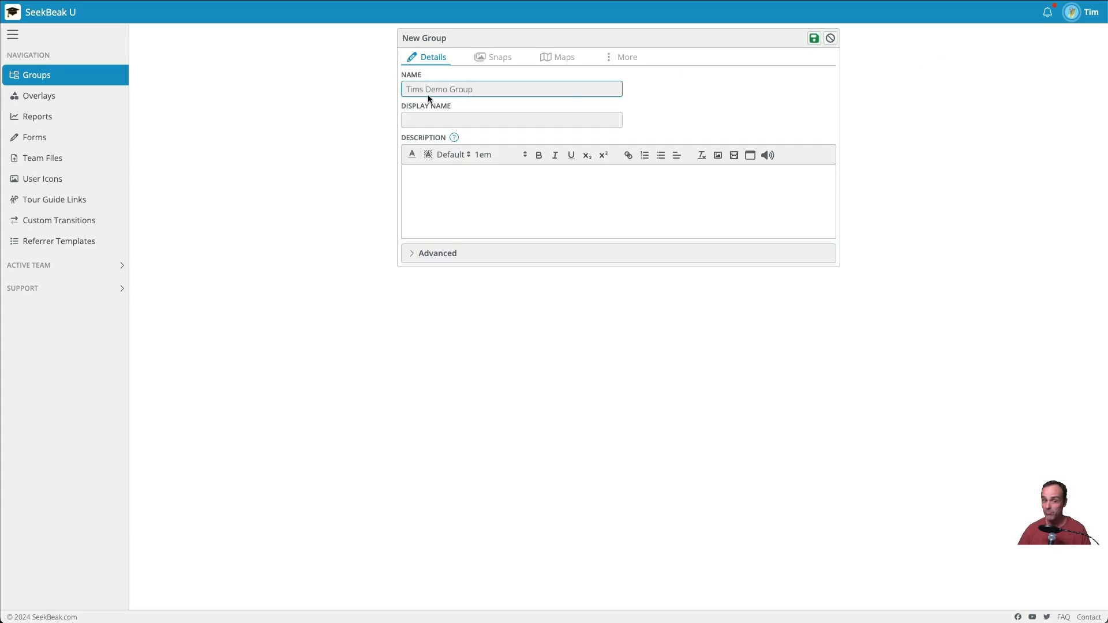
- Give the group the display name "This is the display name" and the description "This is the description.", and save it
click(571, 121)
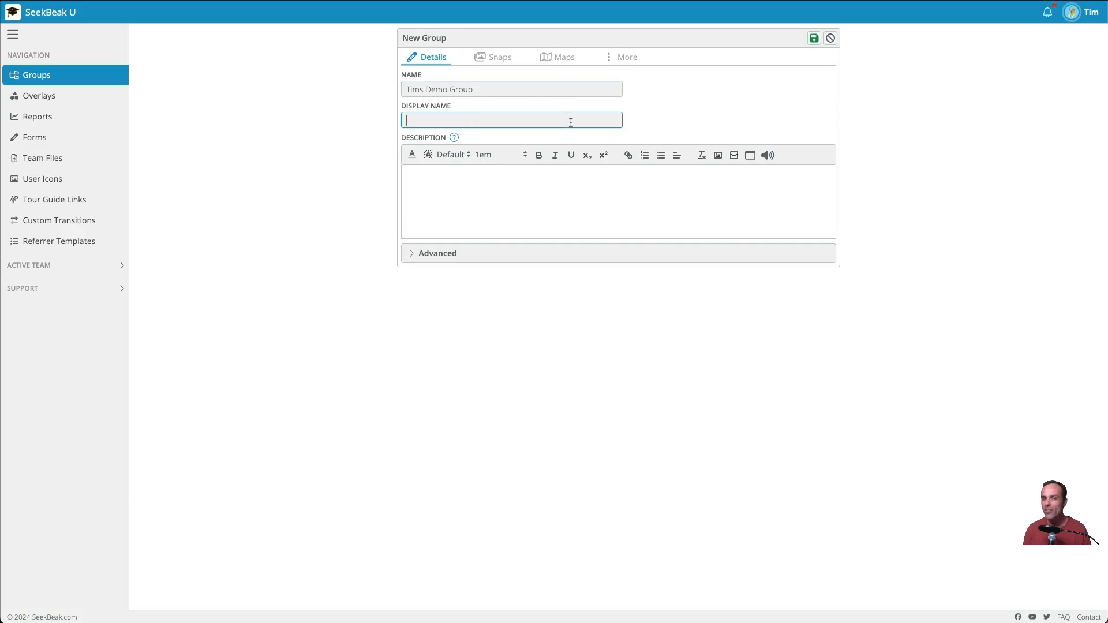
text(This is the )
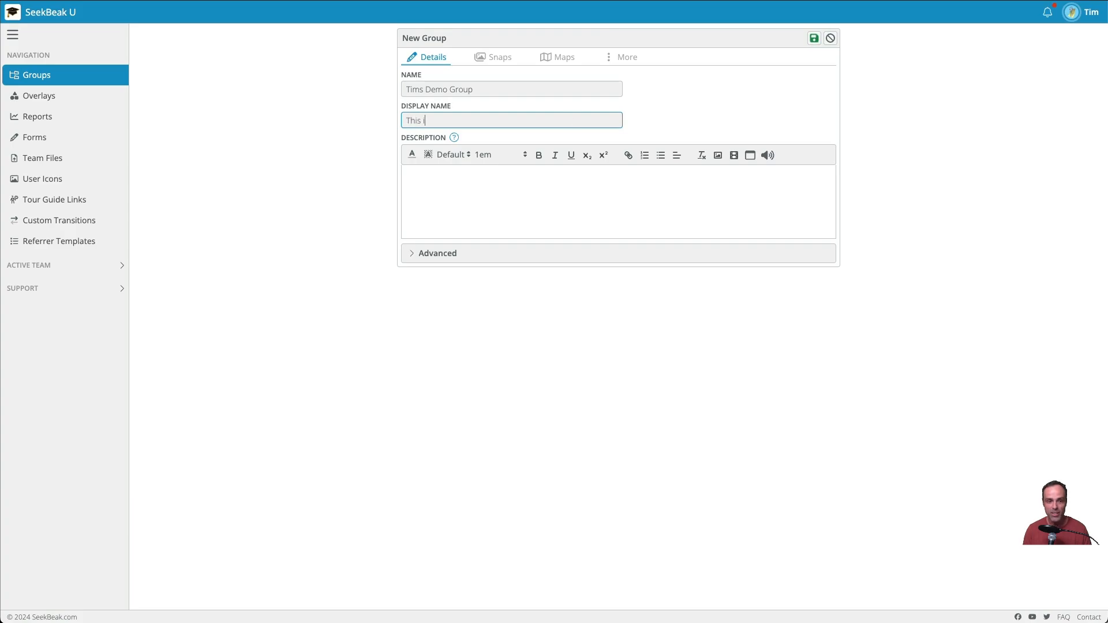
text(display name)
click(668, 210)
text(Thi)
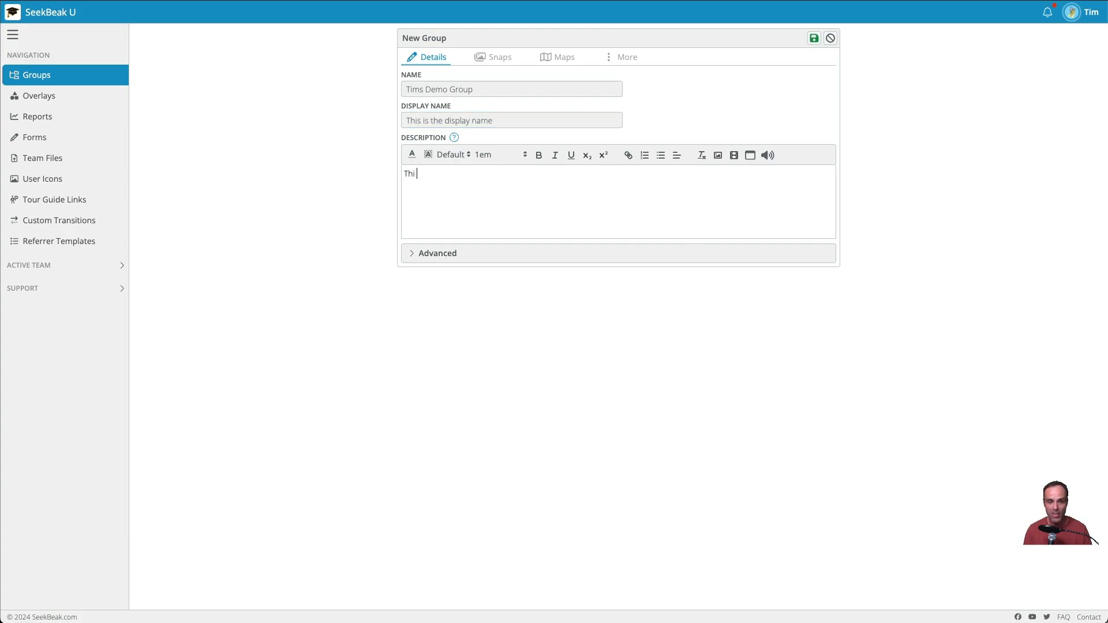
text(s is the description)
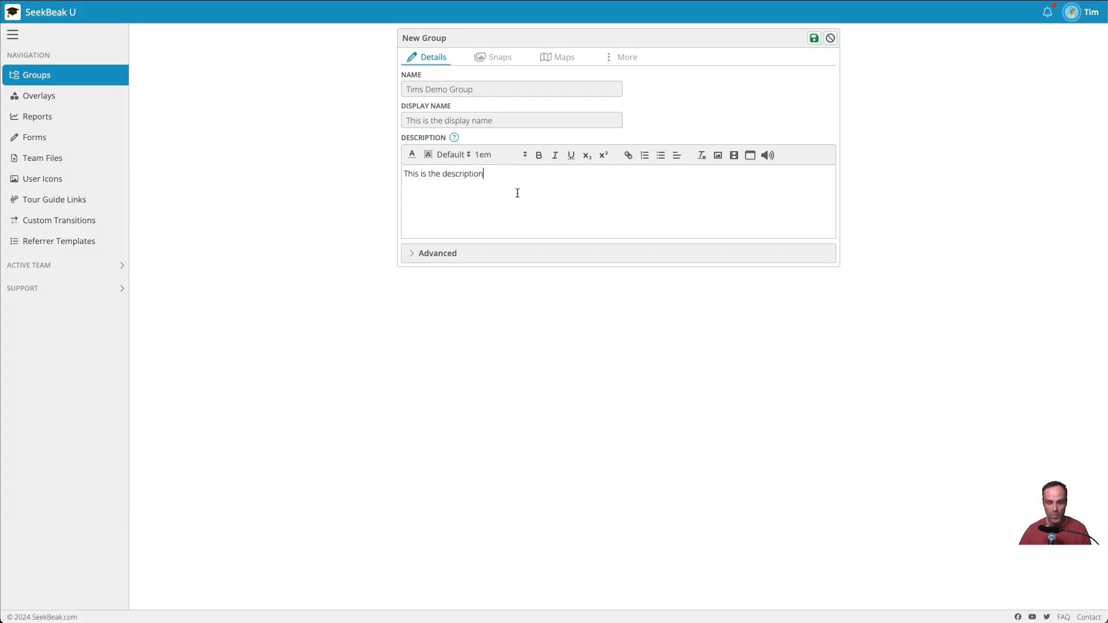
text(.)
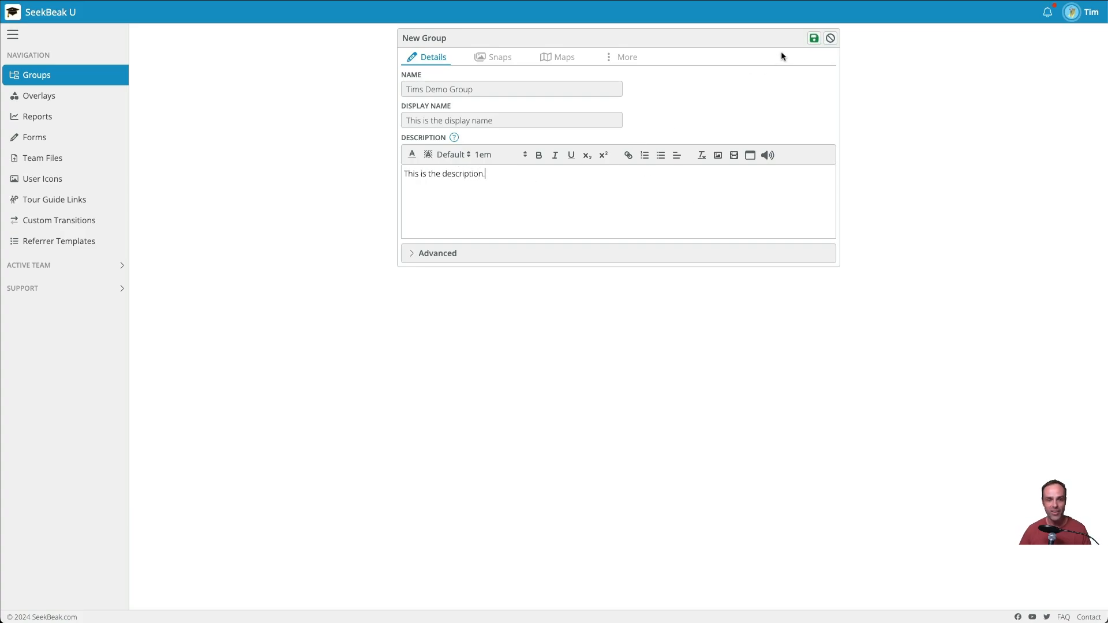
click(814, 40)
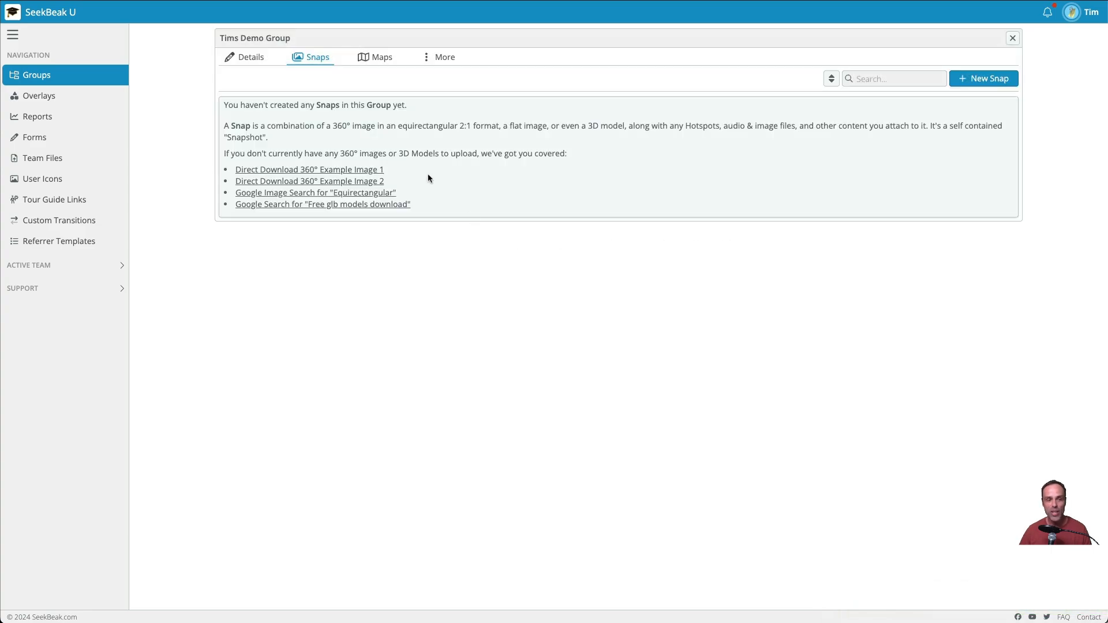
click(445, 60)
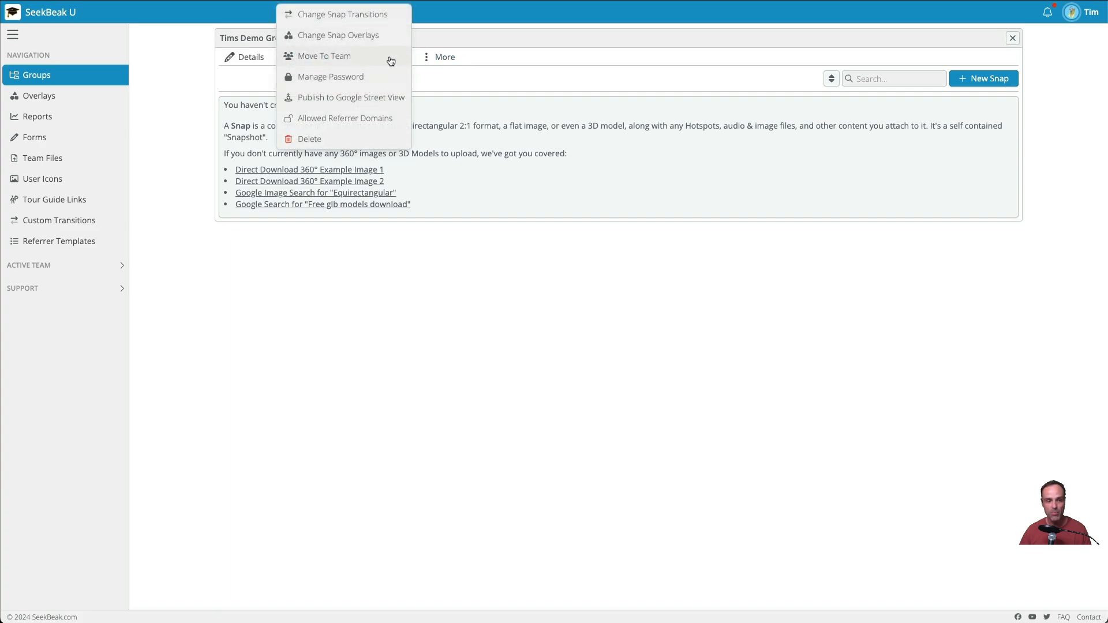
click(475, 99)
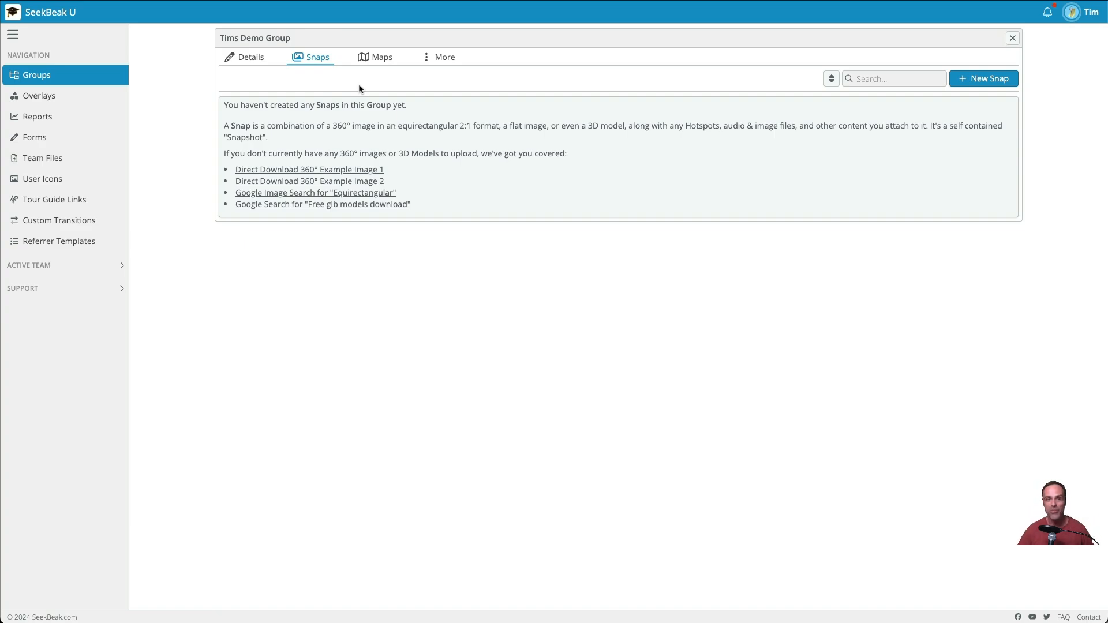
- Add the images "Seekbeak example high" and "Seekbeak example low" to the group as equirectangular 360 snaps, and save them
click(988, 78)
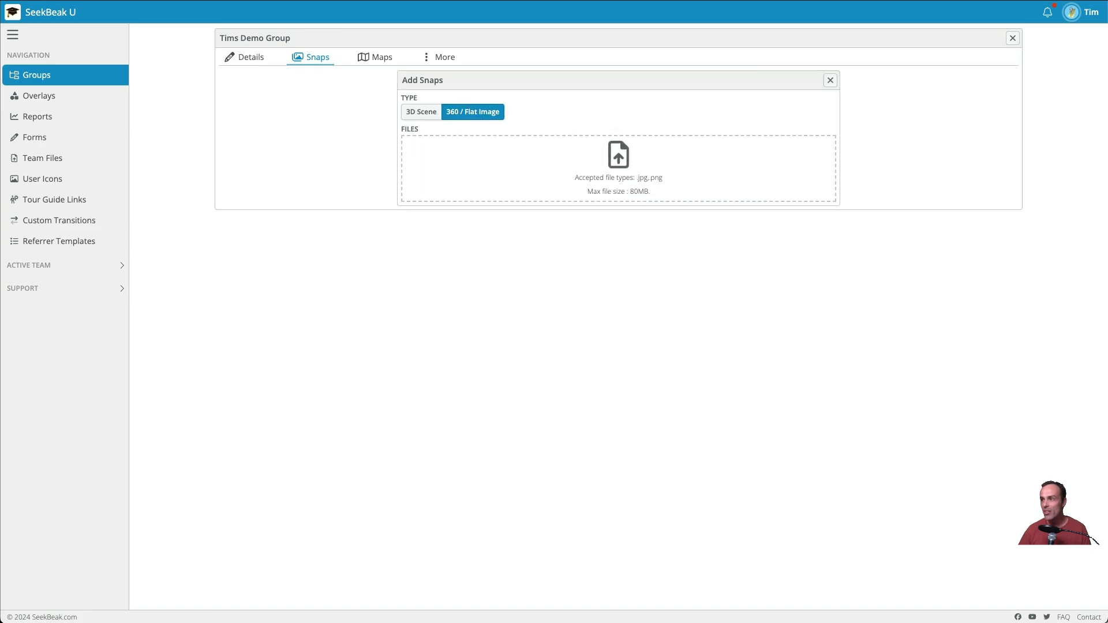
drag(551, 222, 580, 173)
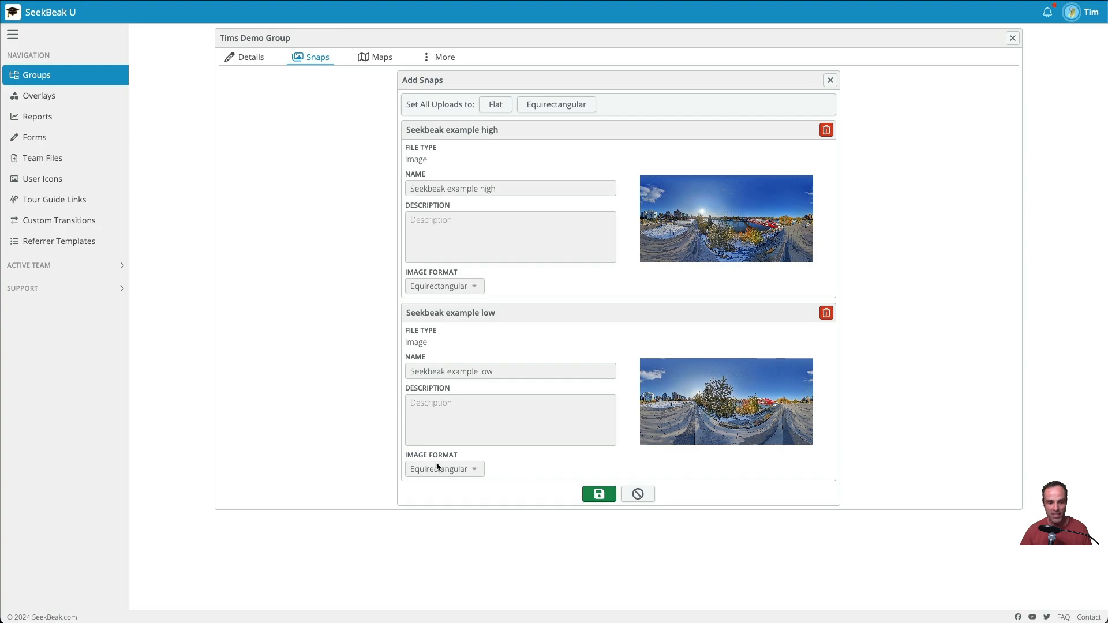
click(499, 109)
click(555, 106)
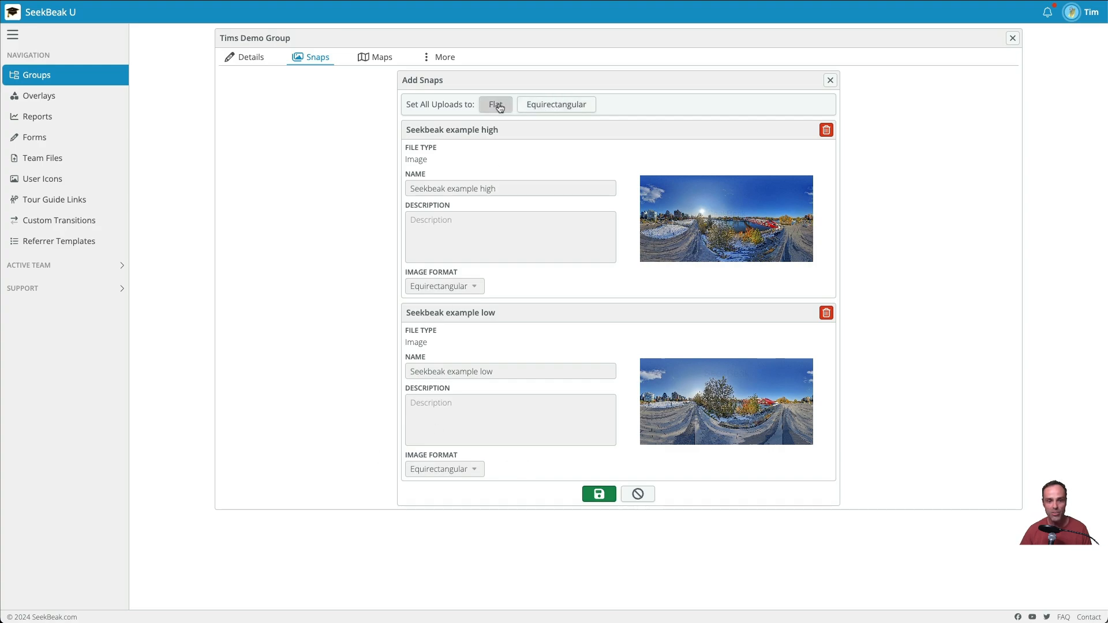
click(598, 493)
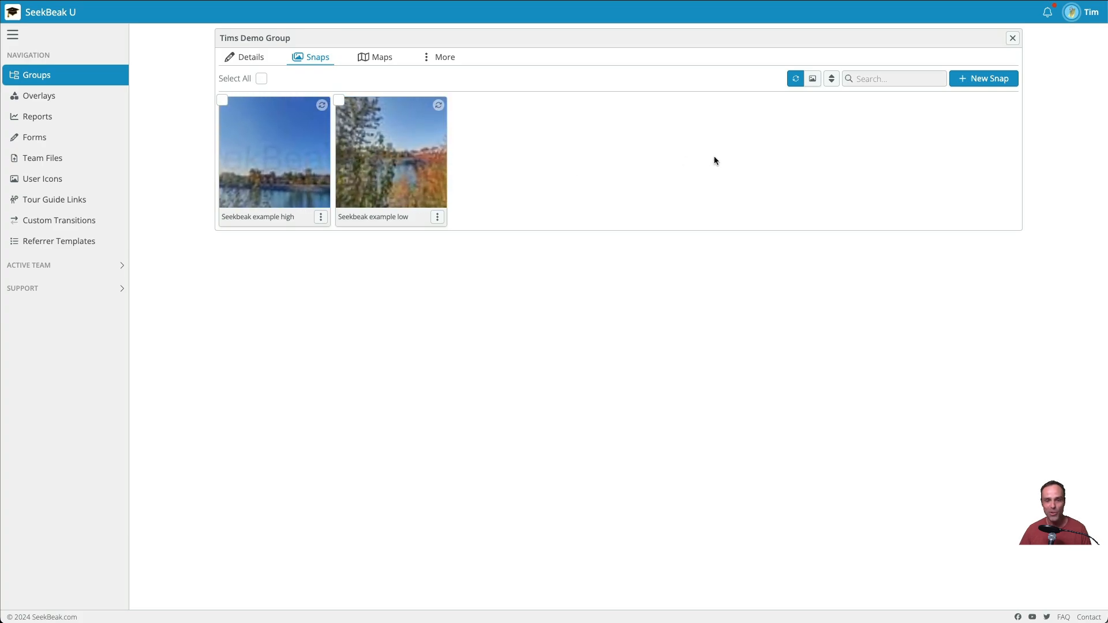
- Compare the static and rotating thumbnail previews of the two snaps
click(812, 78)
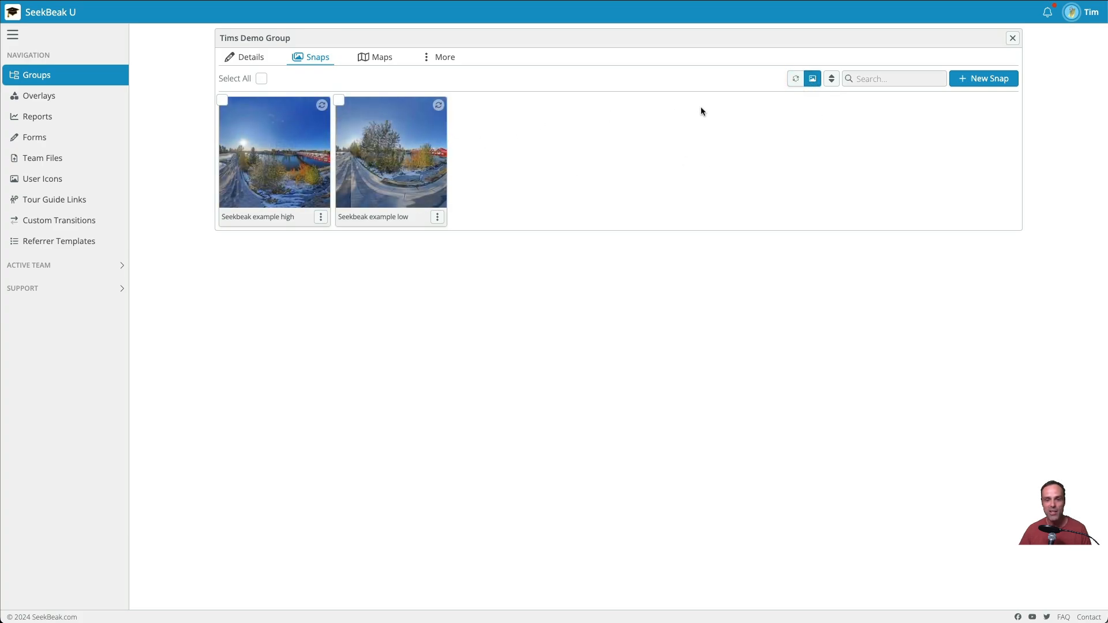
click(794, 80)
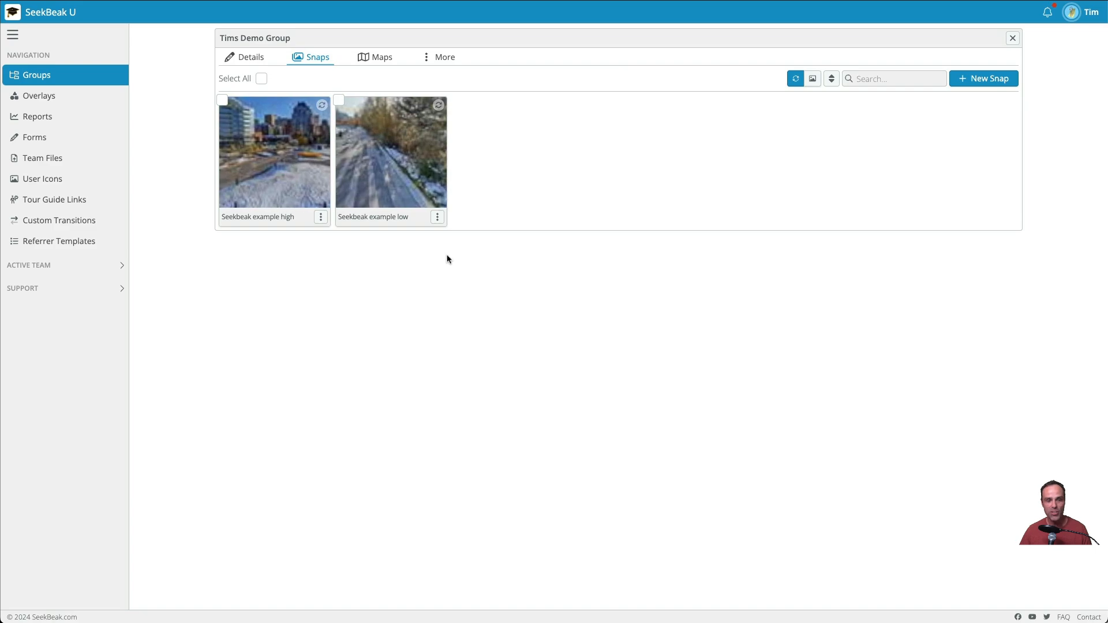
- Set the start view of "Seekbeak example low" to face the plaza beside the red bridge, about pitch -2.16 and yaw -108.18, and save
click(400, 173)
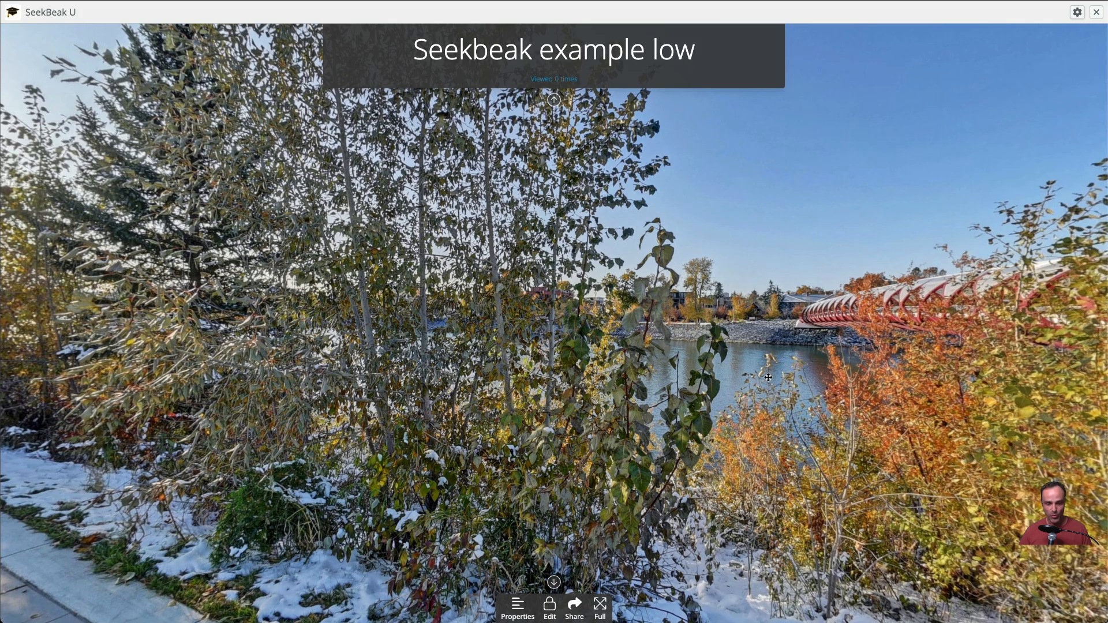
drag(769, 377, 671, 372)
click(520, 606)
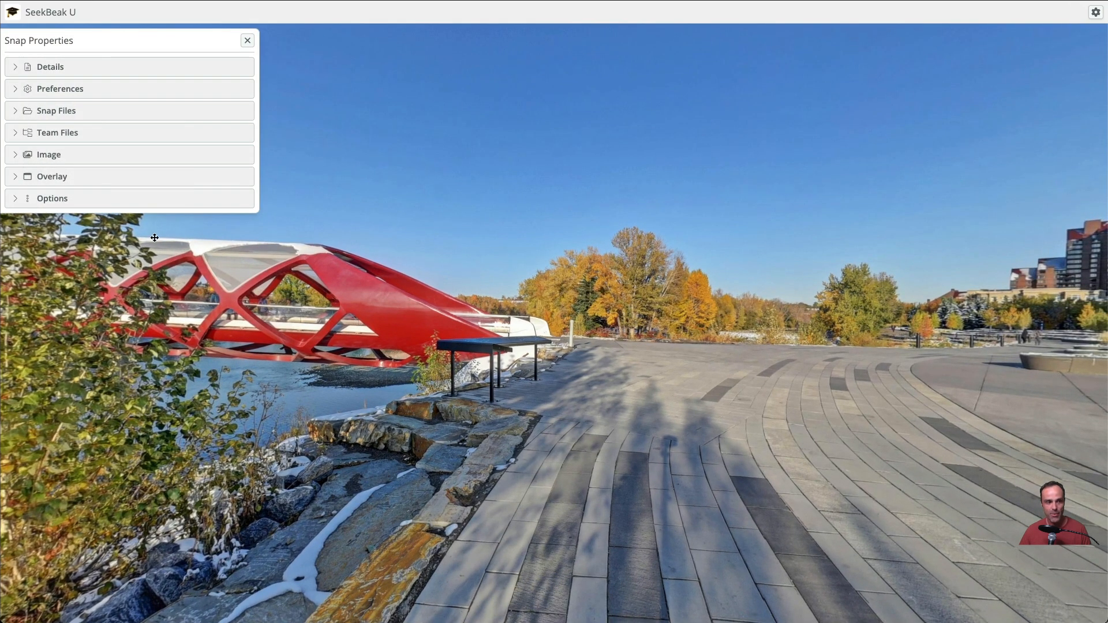
click(68, 67)
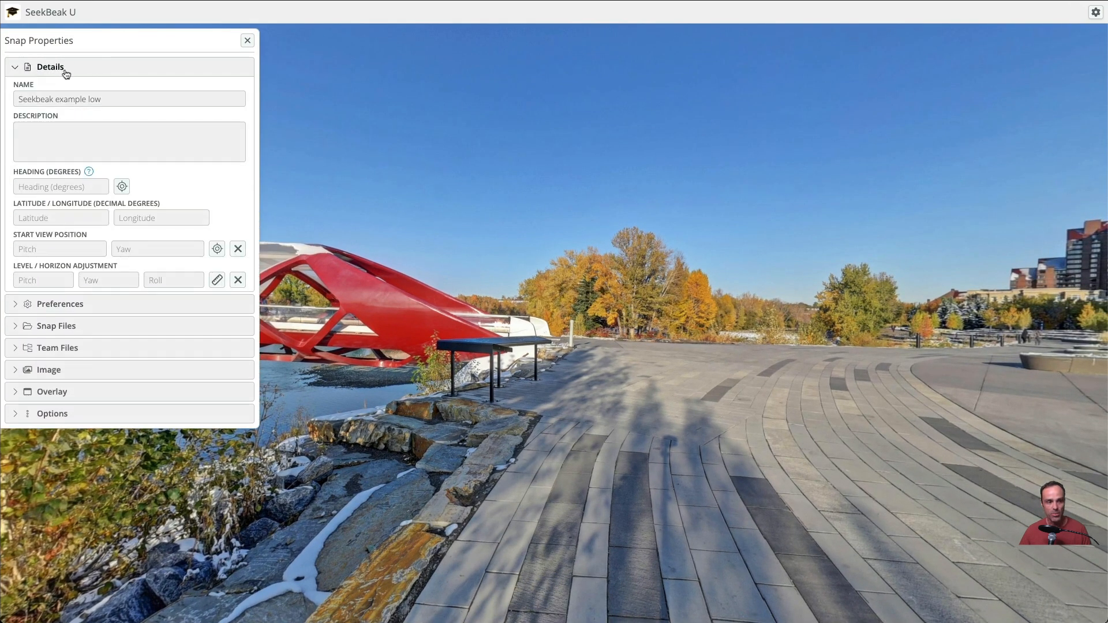
click(217, 249)
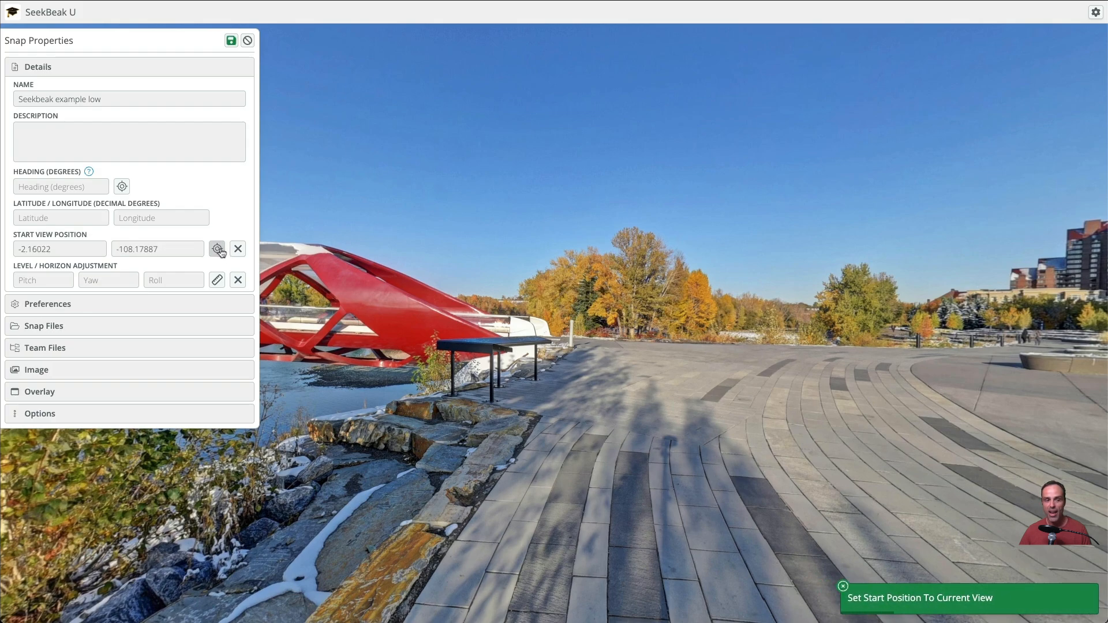
click(231, 40)
click(247, 40)
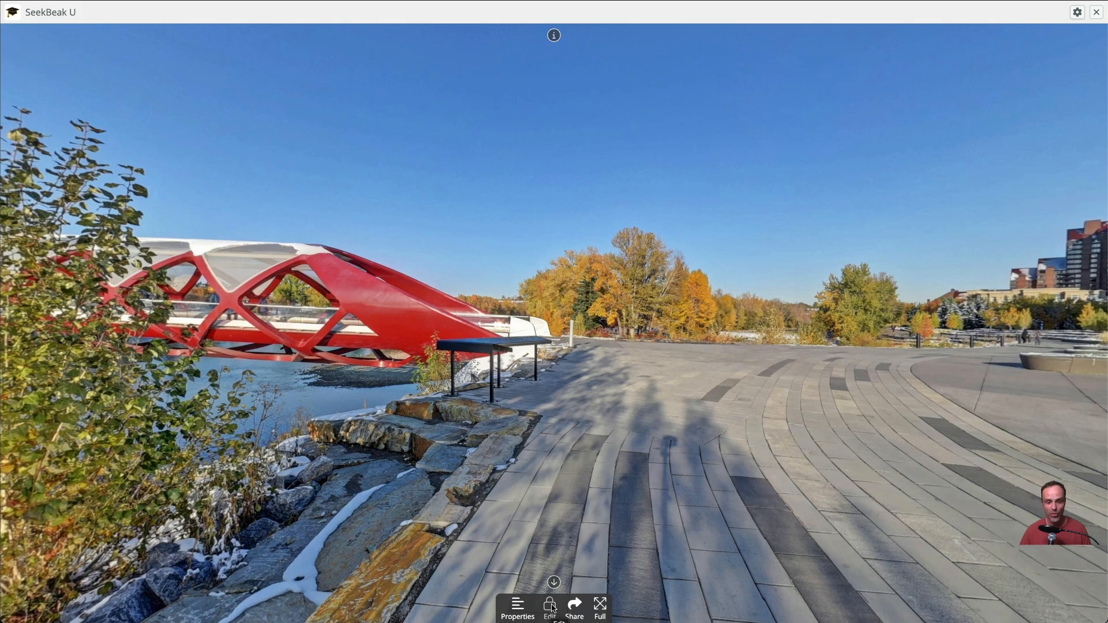
- Unlock the snap for editing and add a point hotspot in the sky above the autumn trees
click(553, 609)
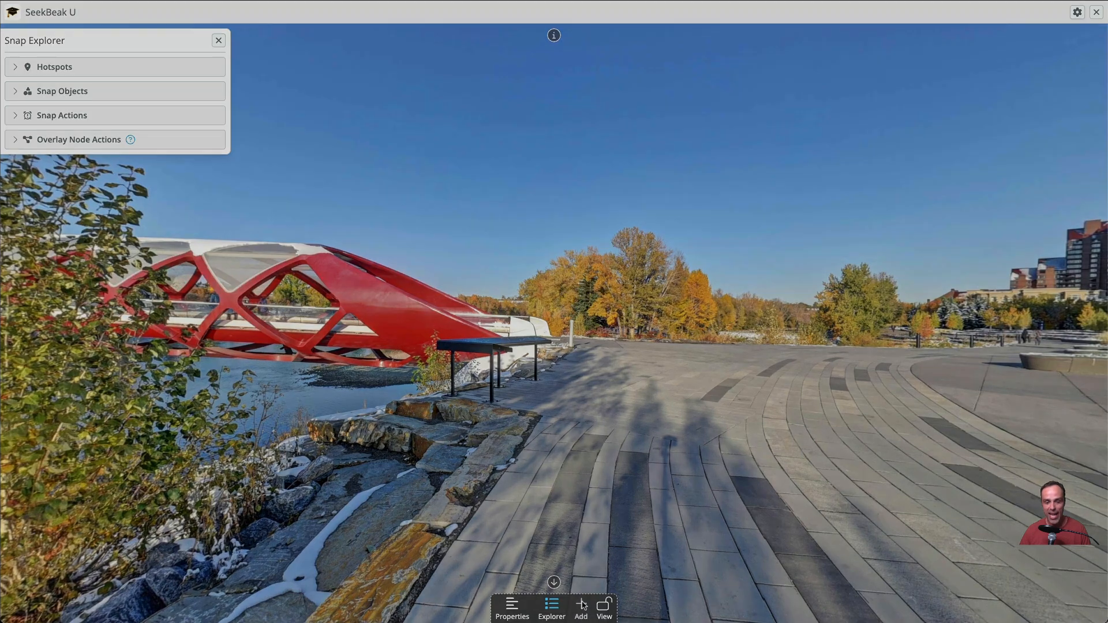
click(581, 605)
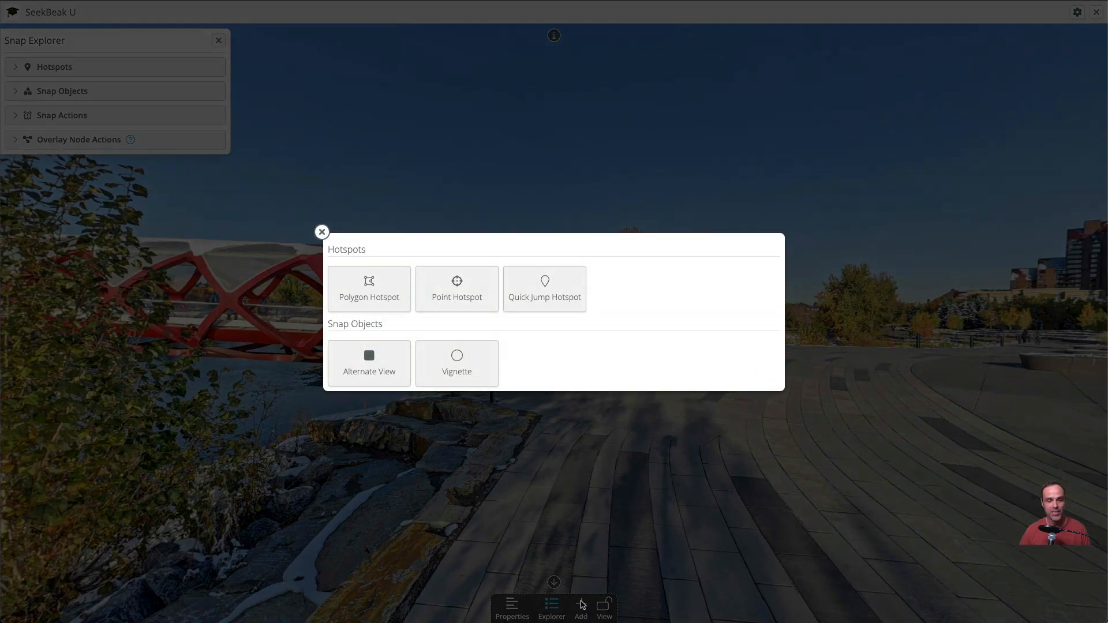
click(455, 285)
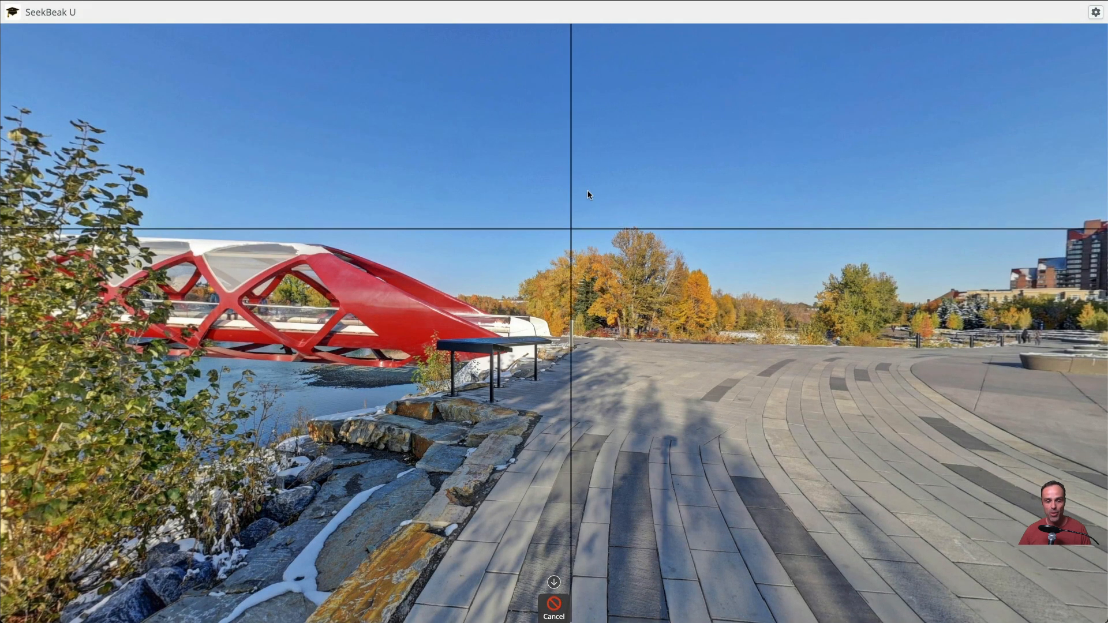
click(602, 201)
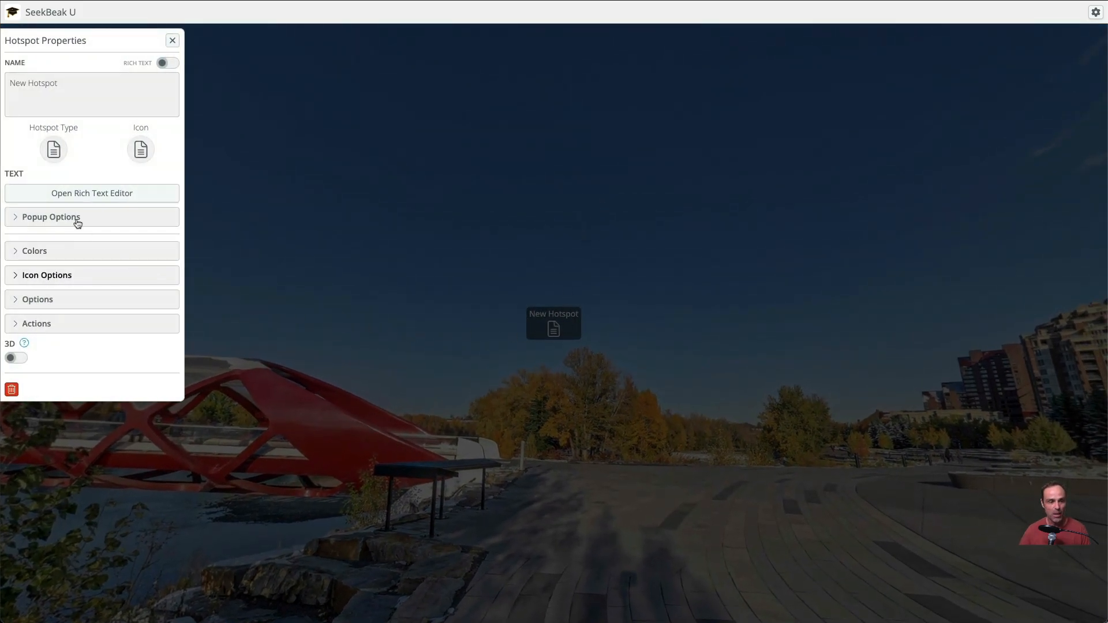
- Give the new hotspot the solid up-arrow icon and name it "Go Up!"
click(147, 151)
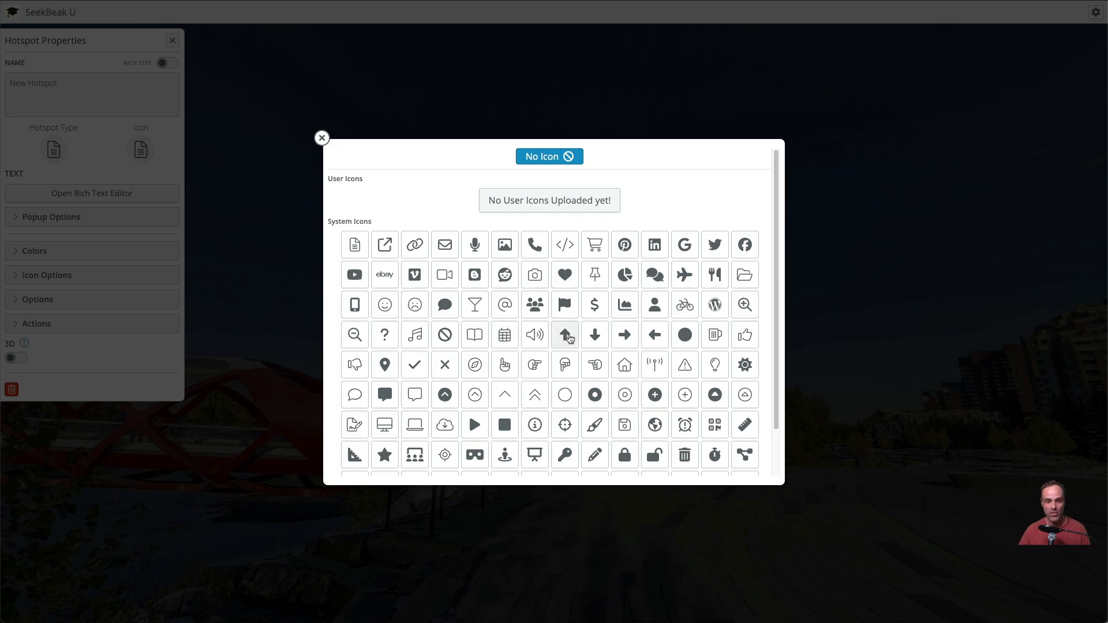
click(565, 335)
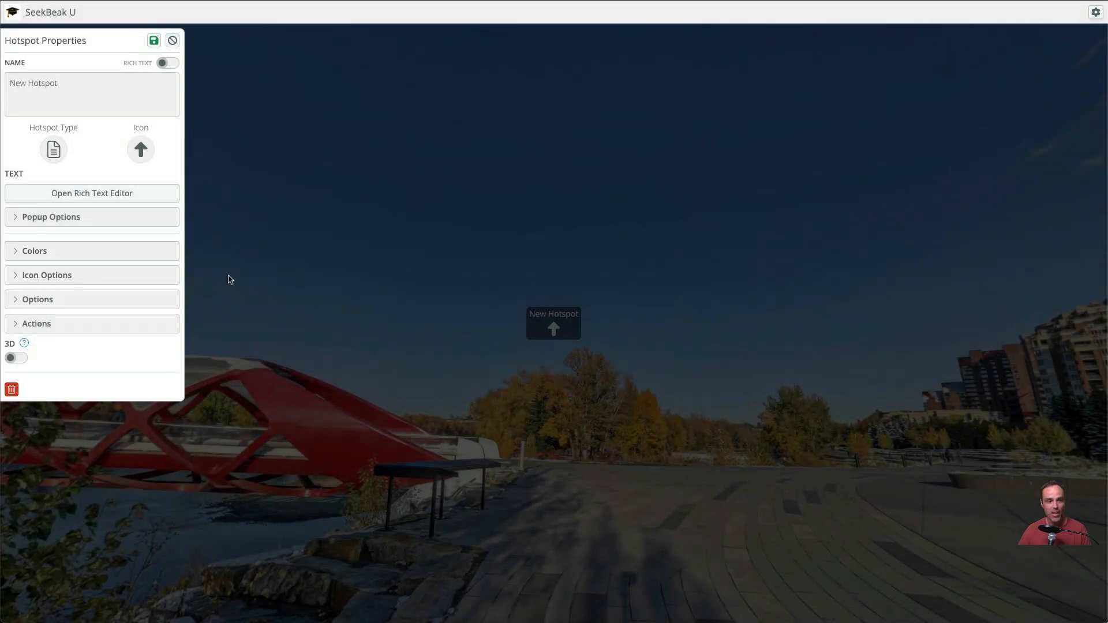
triple_click(75, 92)
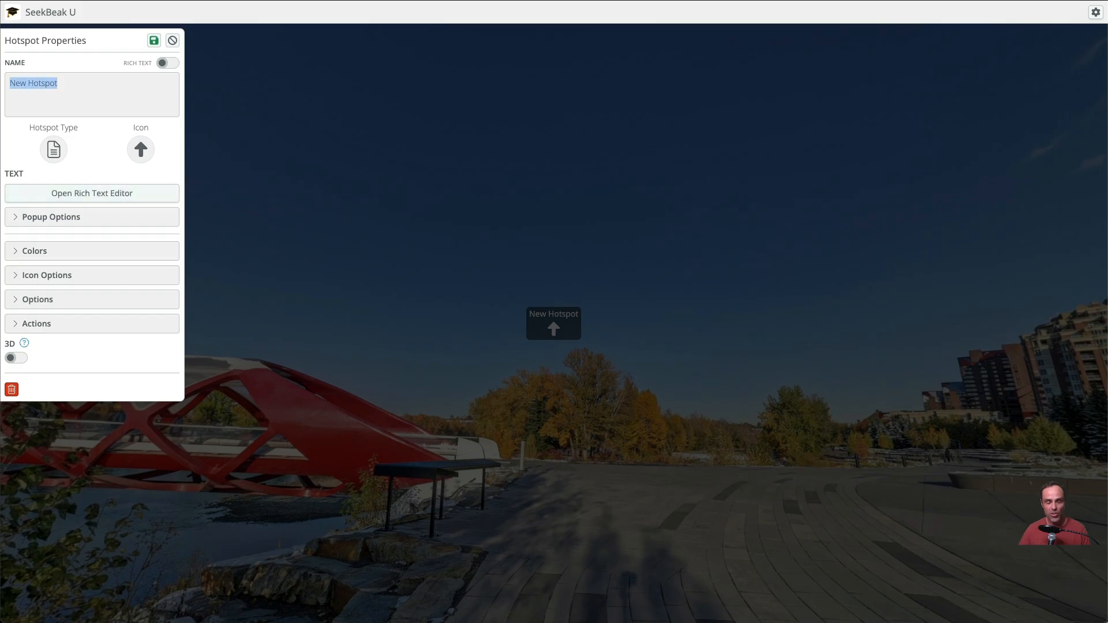
text(Go Up!)
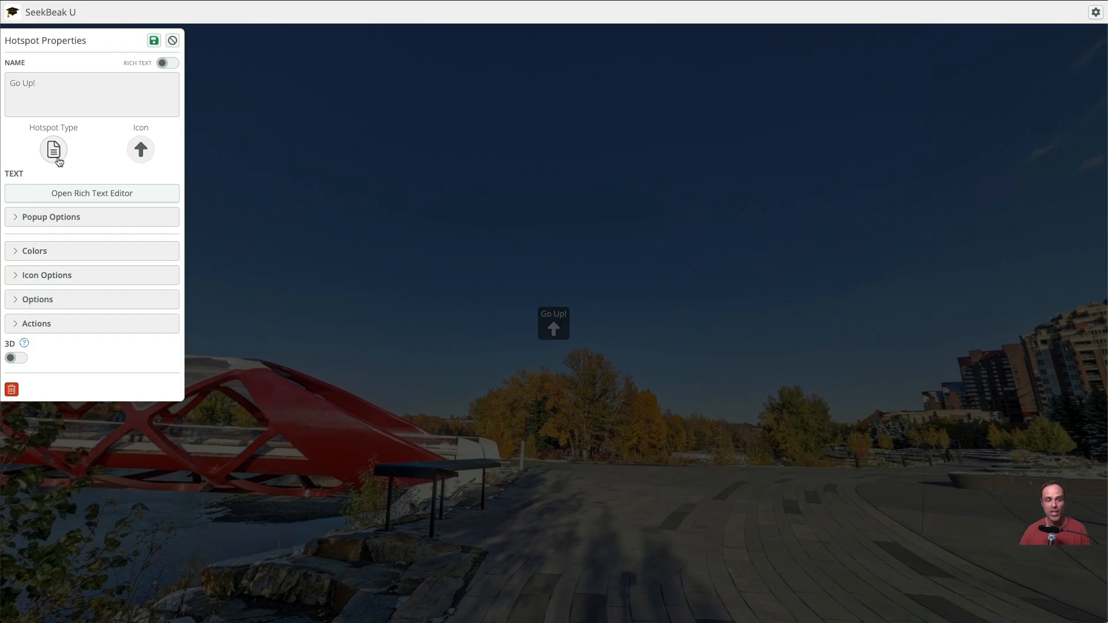
- Make "Go Up!" a Snap hotspot that jumps to "Seekbeak example high" in Tims Demo Group
click(57, 157)
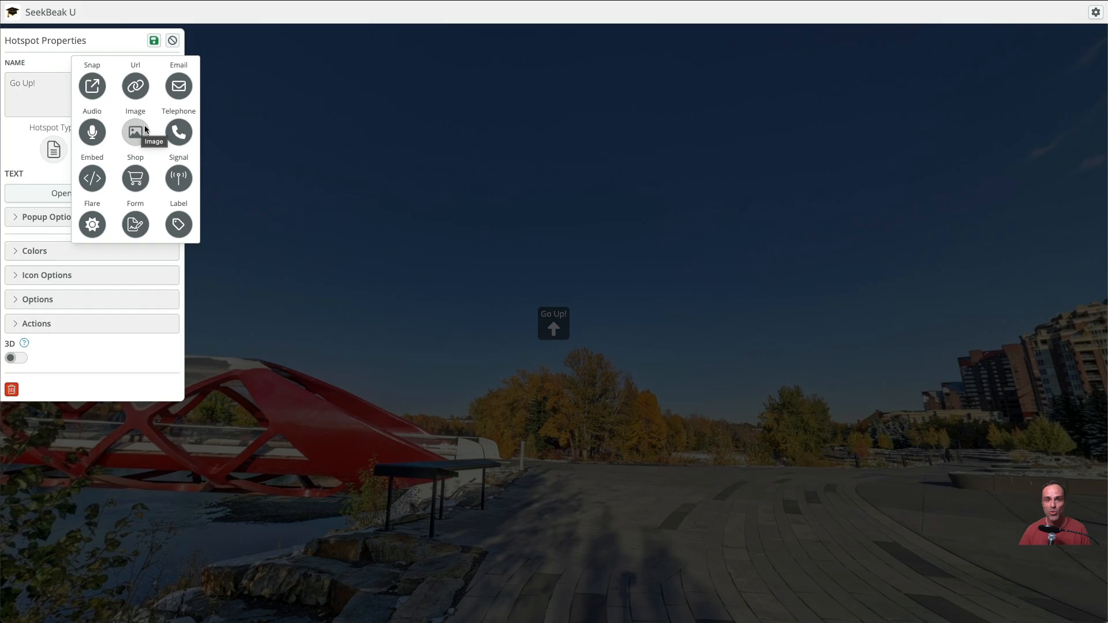
click(96, 90)
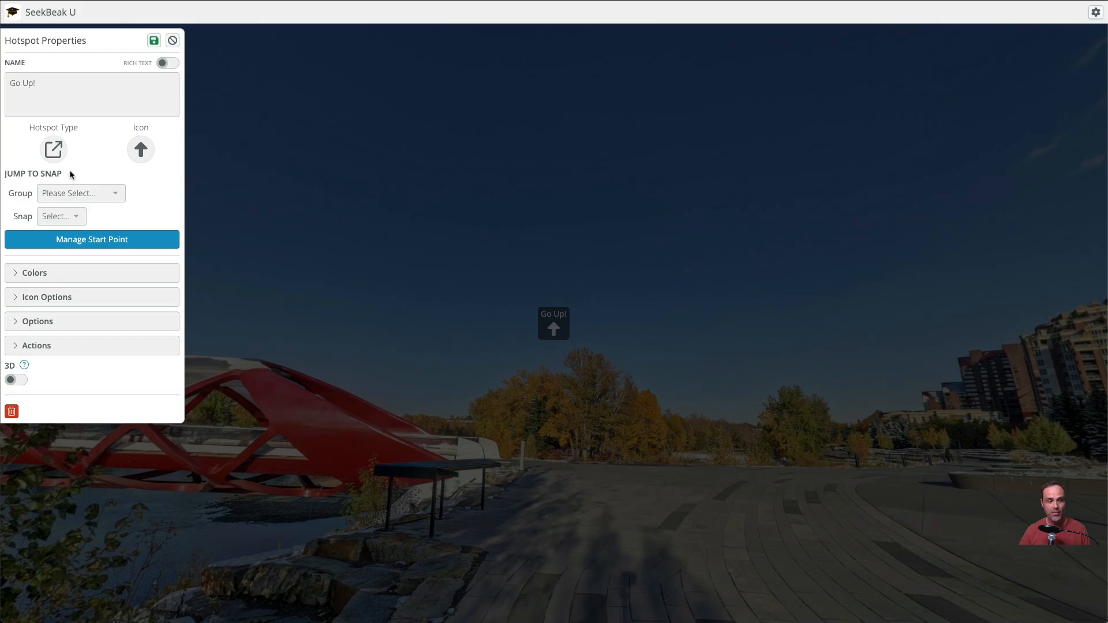
click(95, 193)
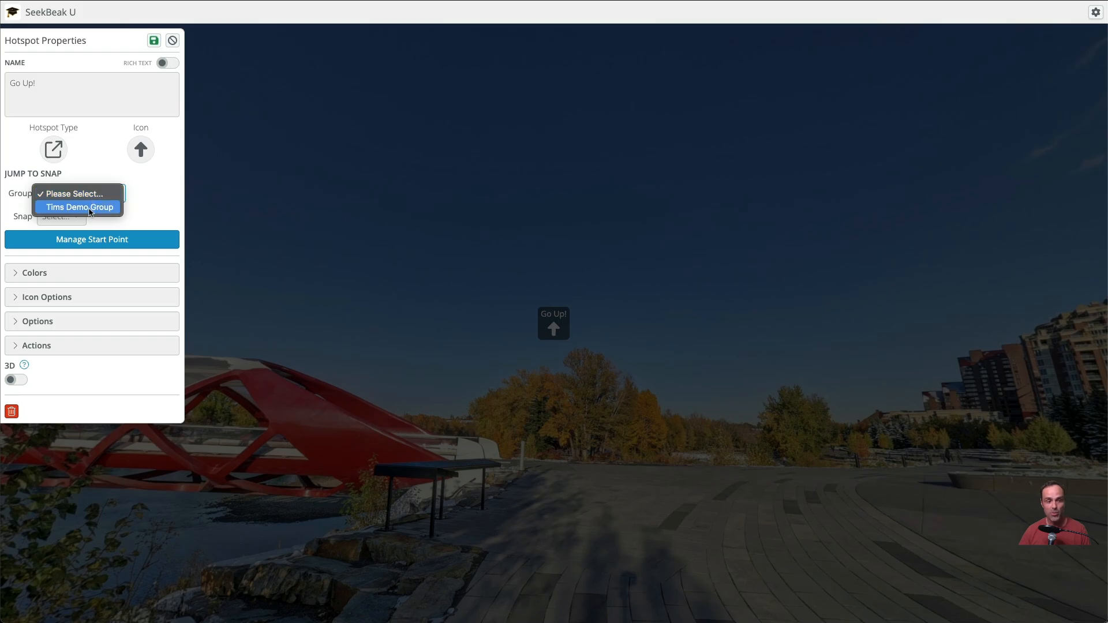
click(90, 207)
click(107, 218)
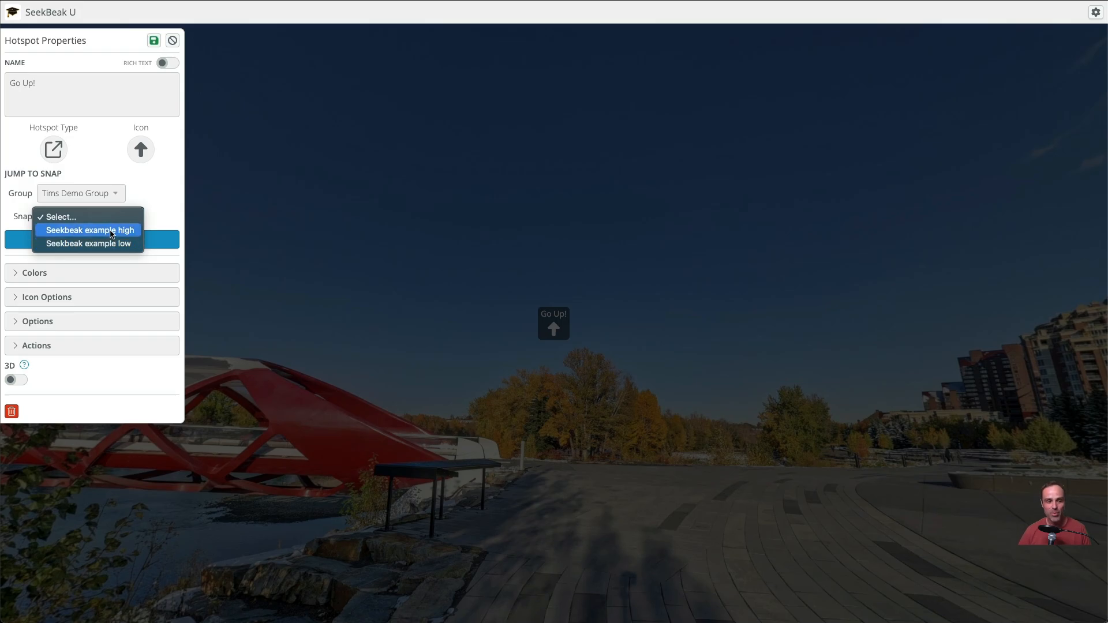
click(111, 231)
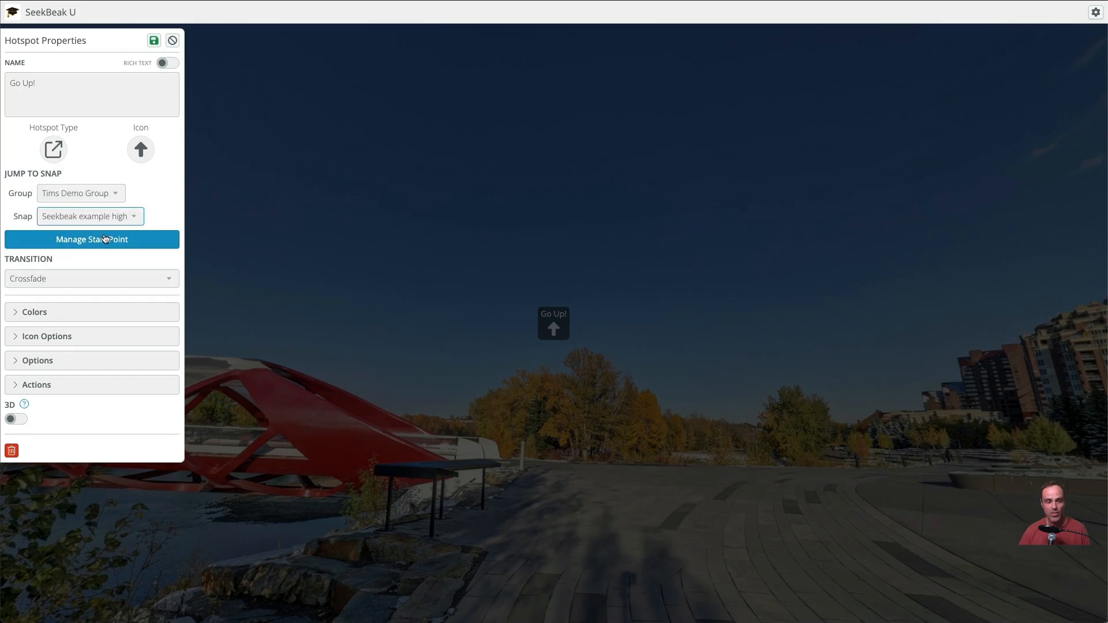
- Give "Go Up!" a custom start point facing the plaza and autumn trees beside the red bridge, and save the hotspot and snap
click(111, 242)
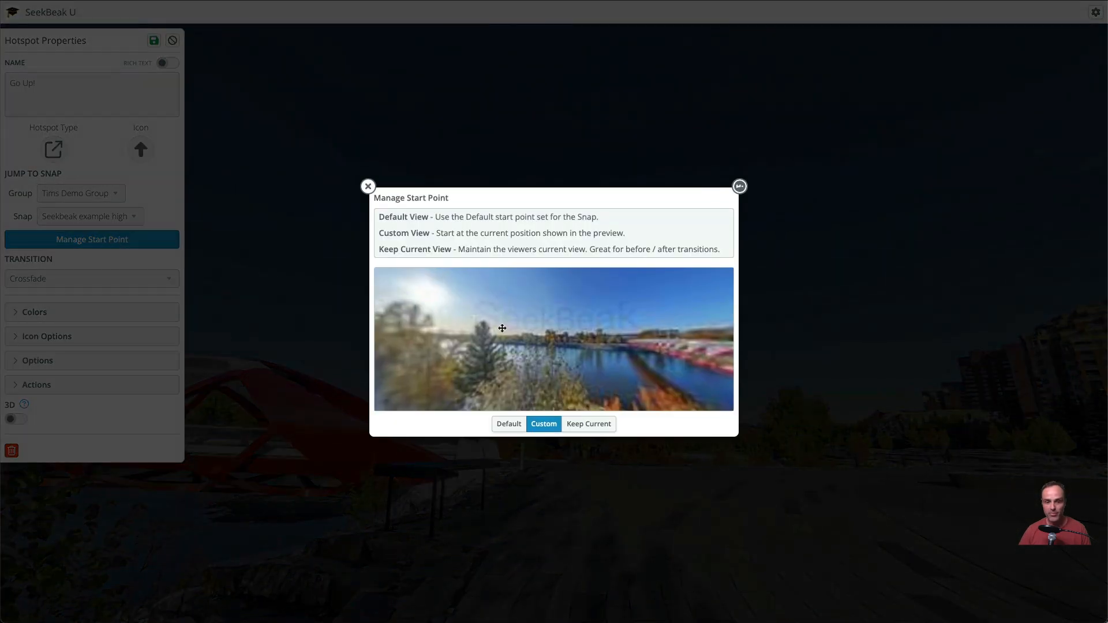
drag(597, 376, 565, 337)
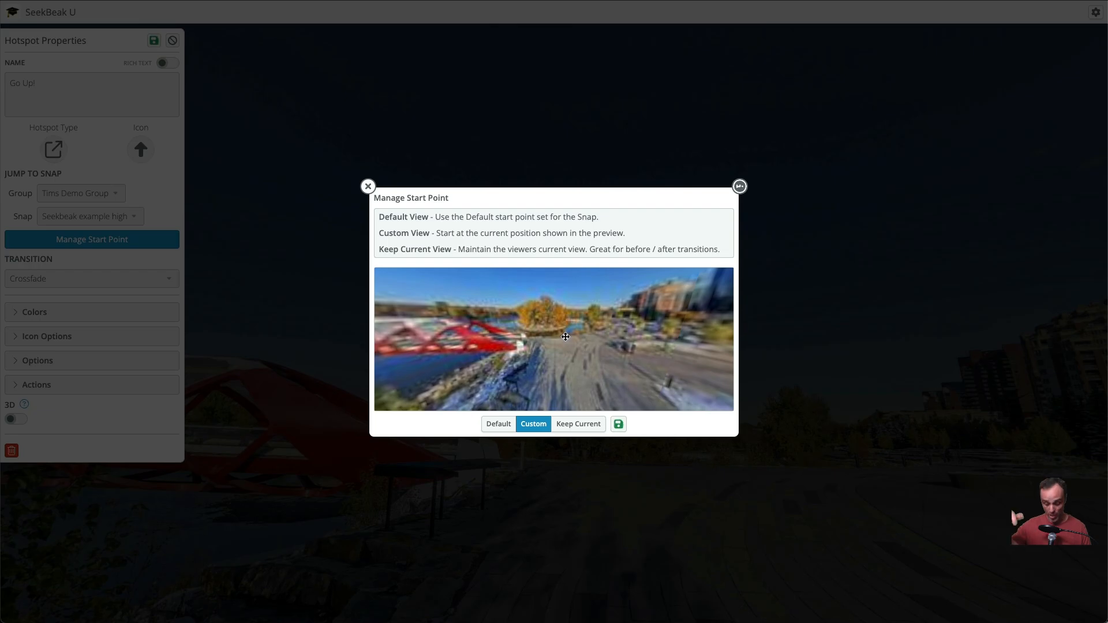
drag(565, 337, 564, 331)
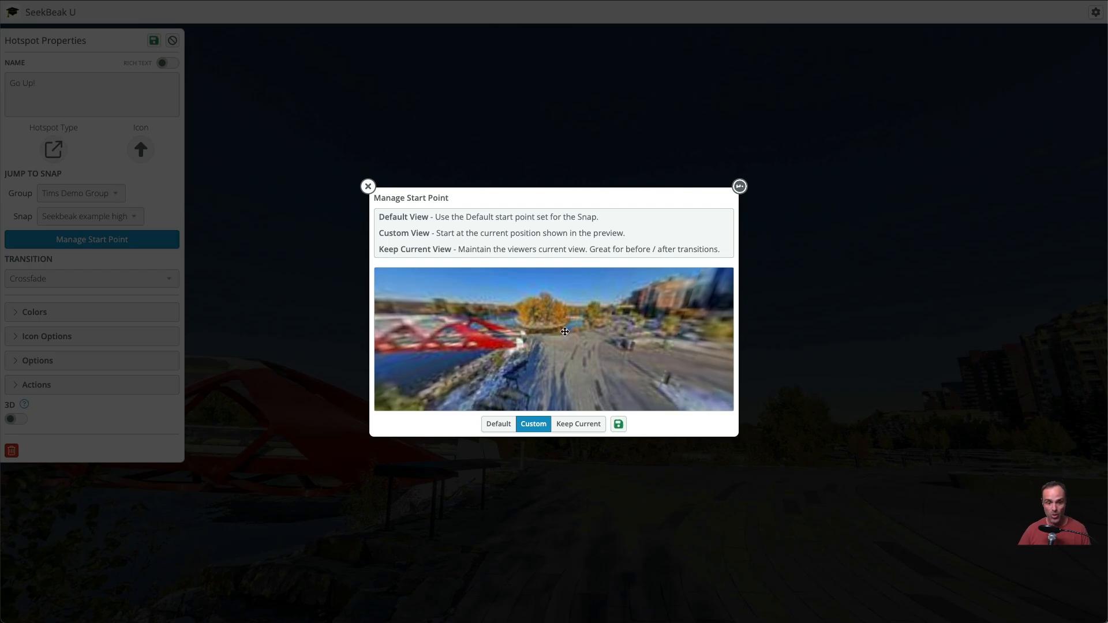
click(617, 424)
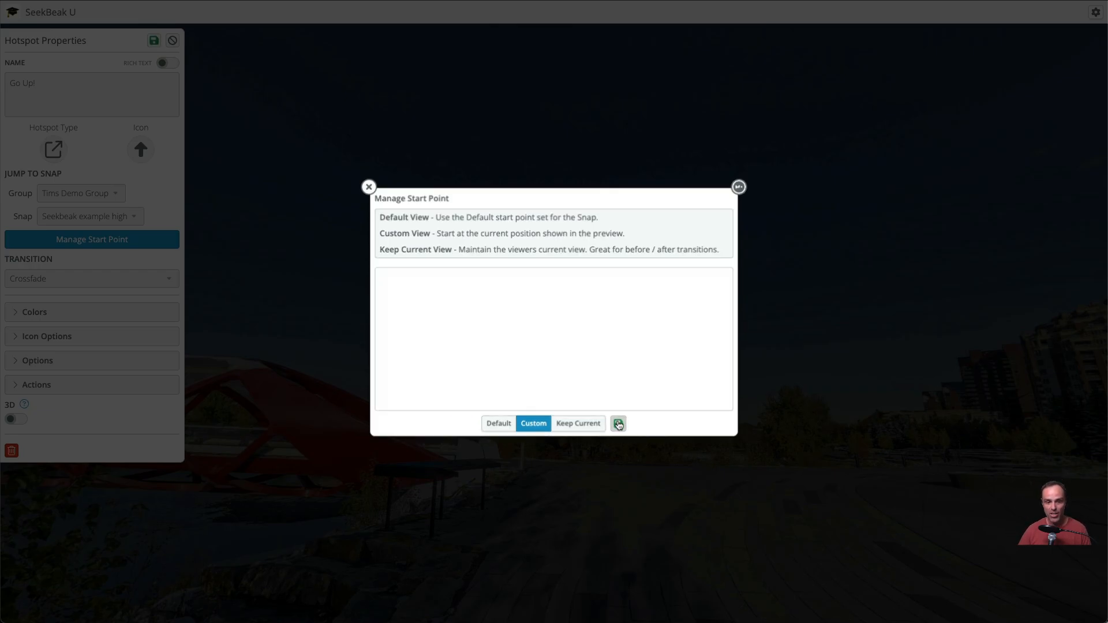
click(154, 40)
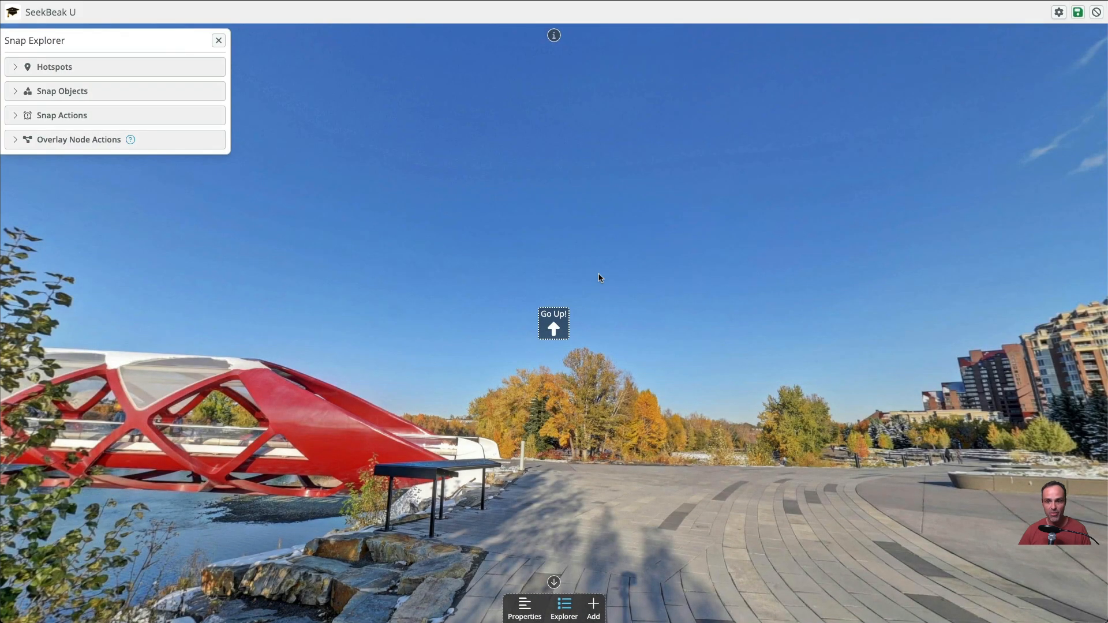
click(1077, 12)
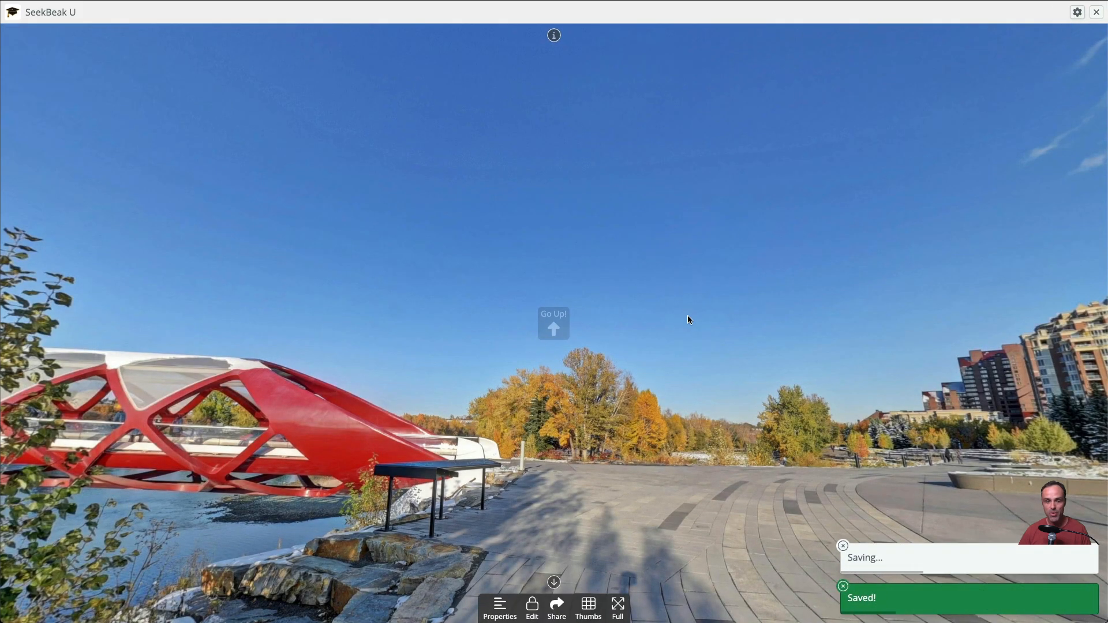
- Follow "Go Up!" to the high snap, unlock it for editing, and add a point hotspot where the plaza meets the river
click(554, 326)
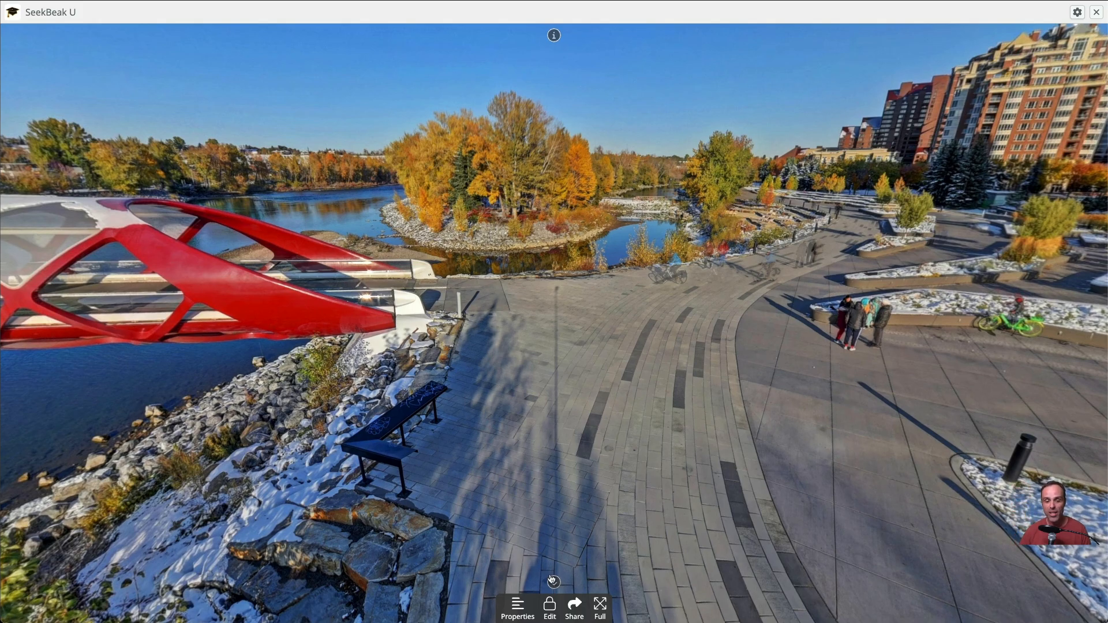
click(550, 607)
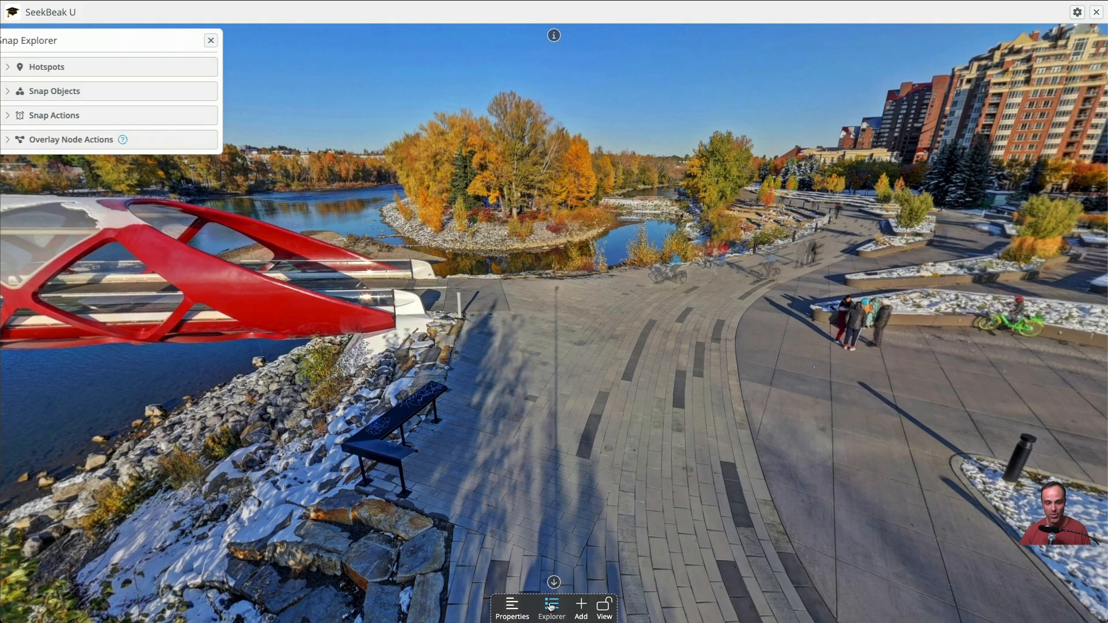
click(580, 607)
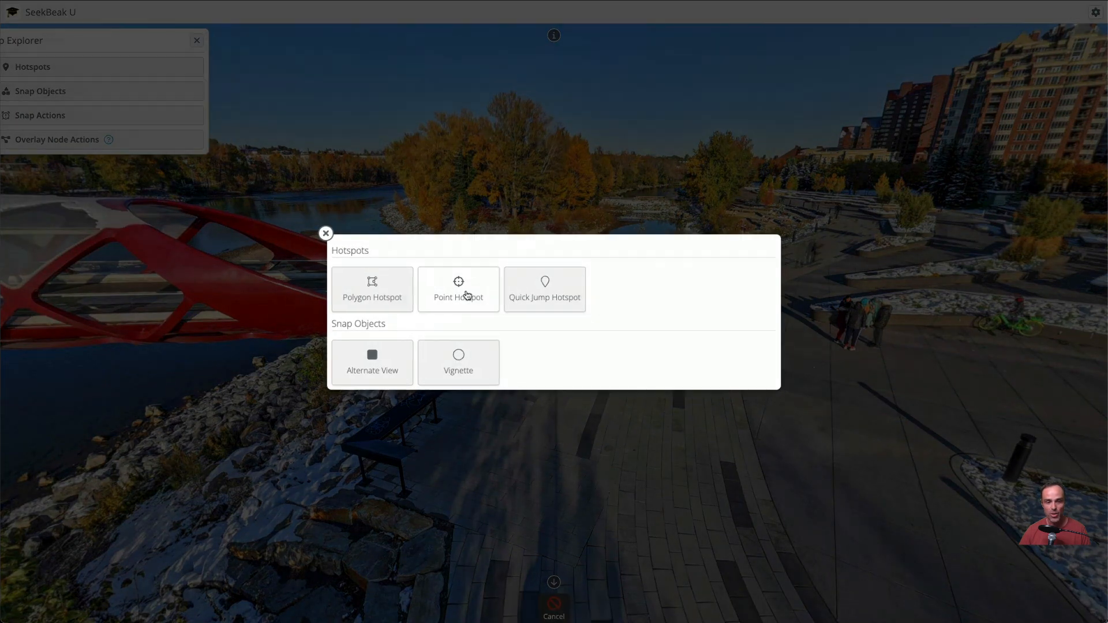
click(467, 296)
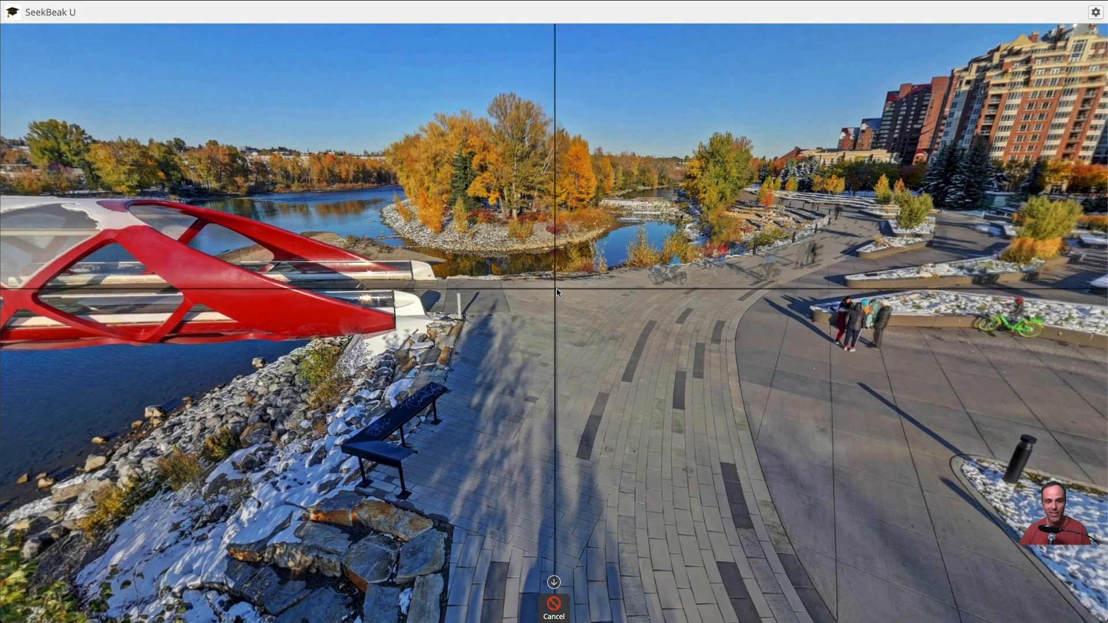
click(556, 290)
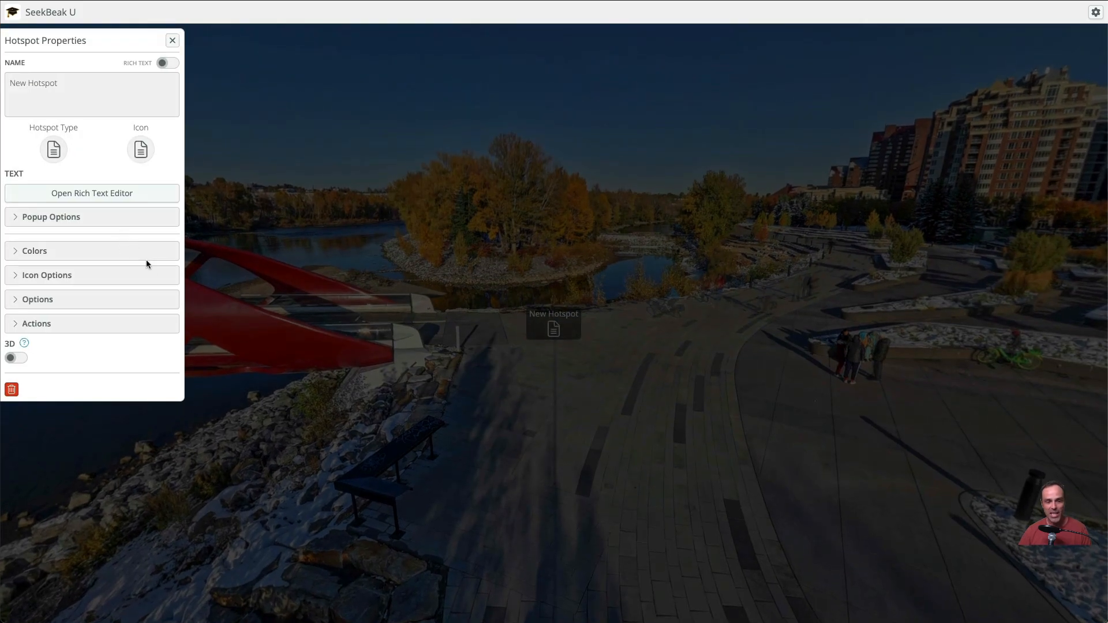
- Give the new hotspot the solid down-arrow icon and make it a Snap hotspot jumping to "Seekbeak example low" in Tims Demo Group
click(140, 152)
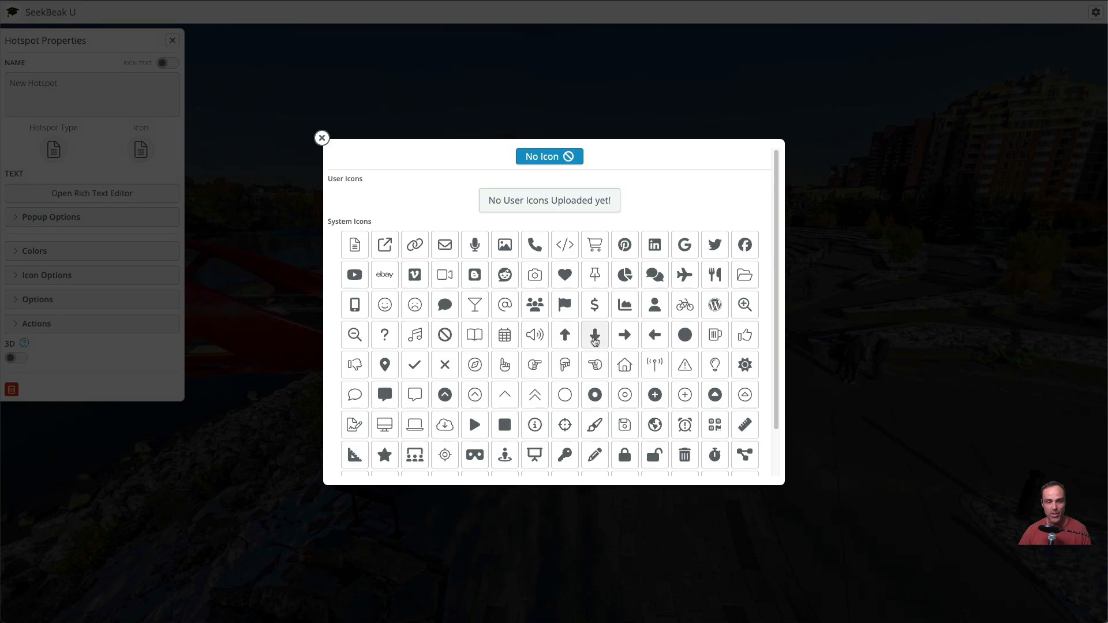
click(595, 340)
click(58, 151)
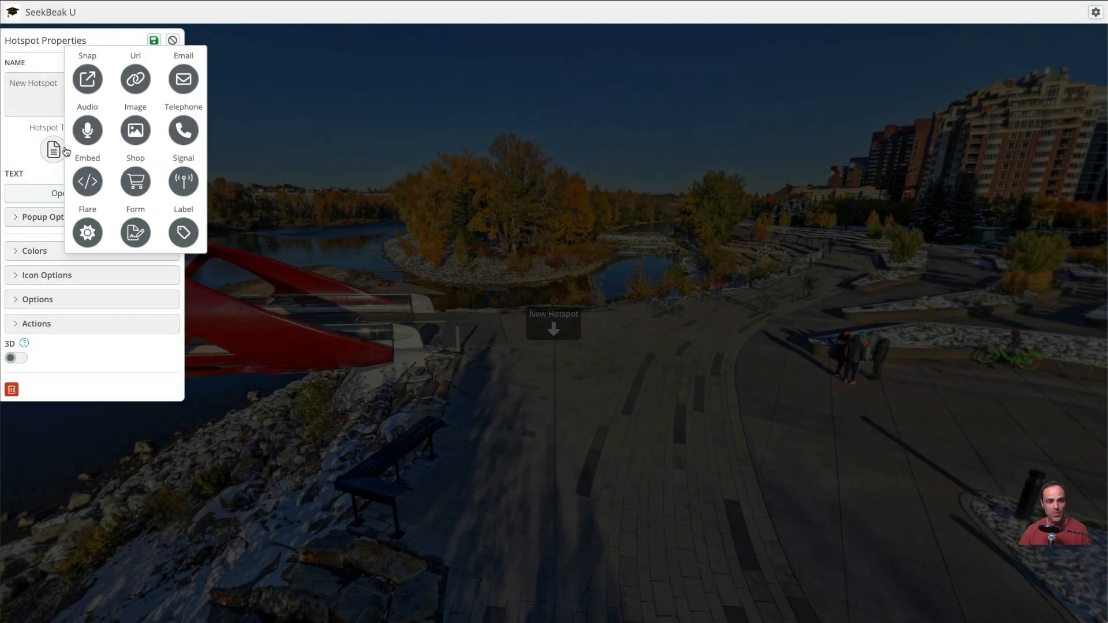
click(105, 85)
click(81, 196)
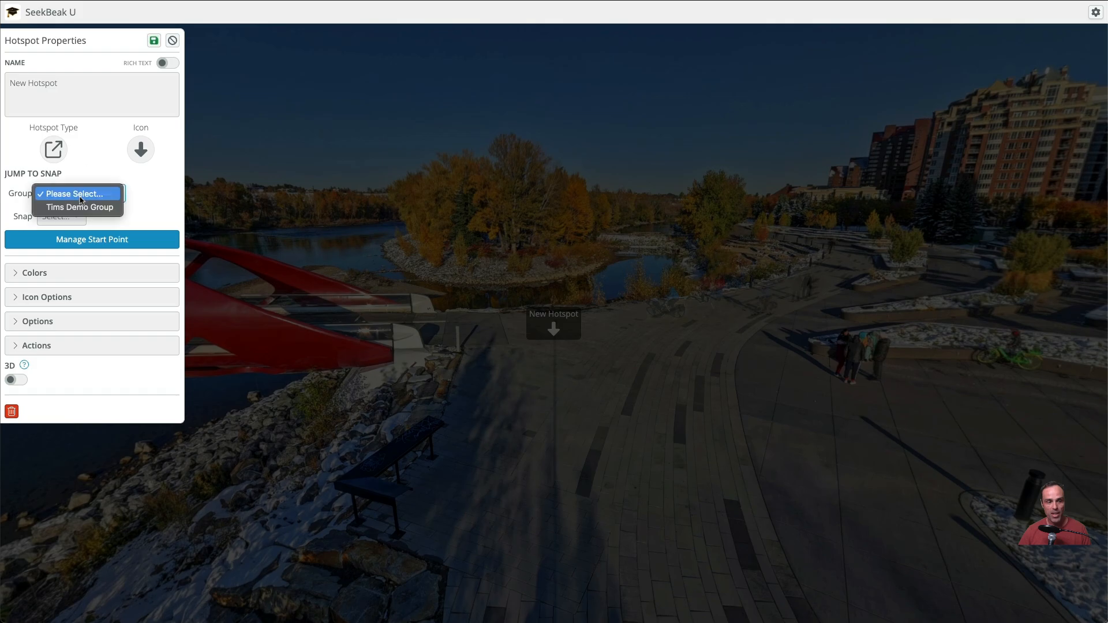
click(79, 207)
click(70, 217)
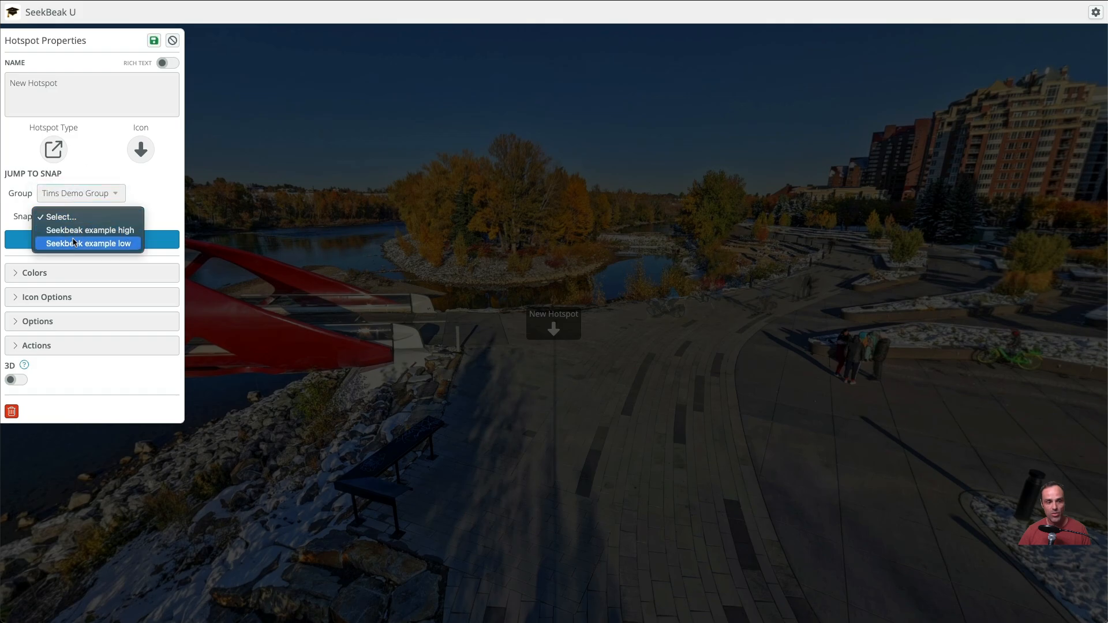
click(74, 242)
- Save a custom start point for the down-arrow hotspot, facing the plaza and autumn trees beside the red bridge
click(111, 239)
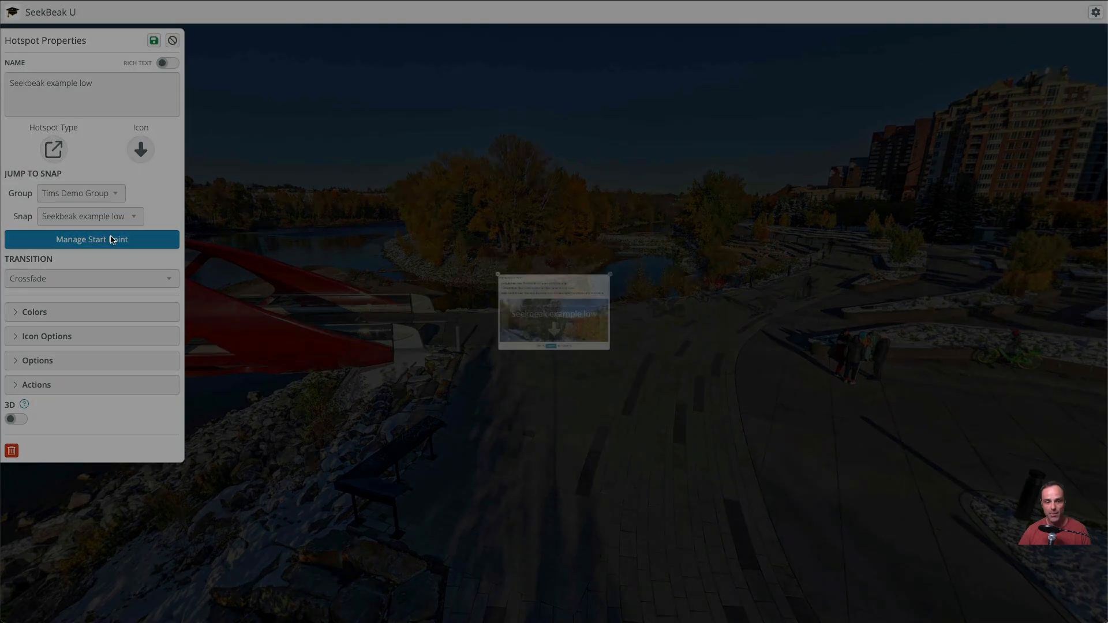
drag(580, 339, 563, 360)
click(618, 424)
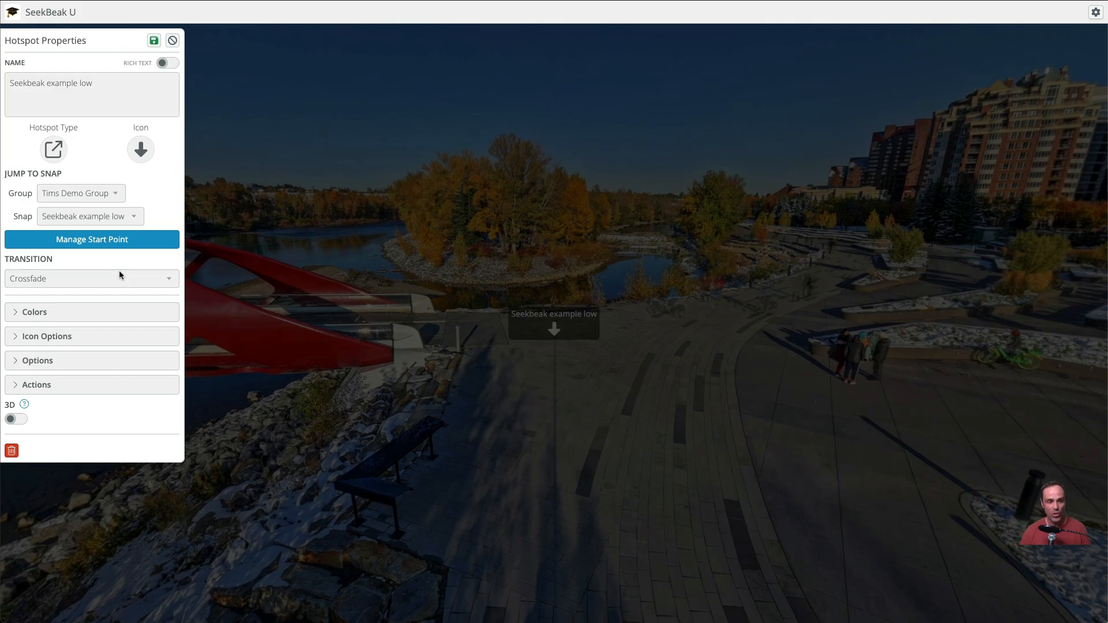
- Set the down-arrow hotspot's transition to Crossfade Zoom and save the hotspot and the snap
click(118, 275)
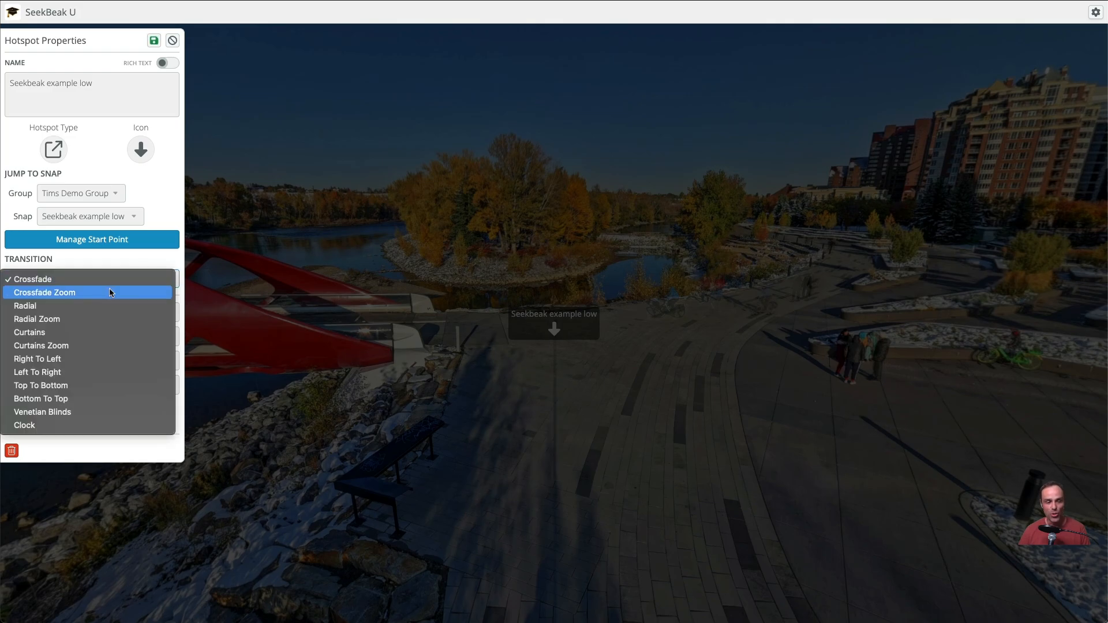
click(109, 289)
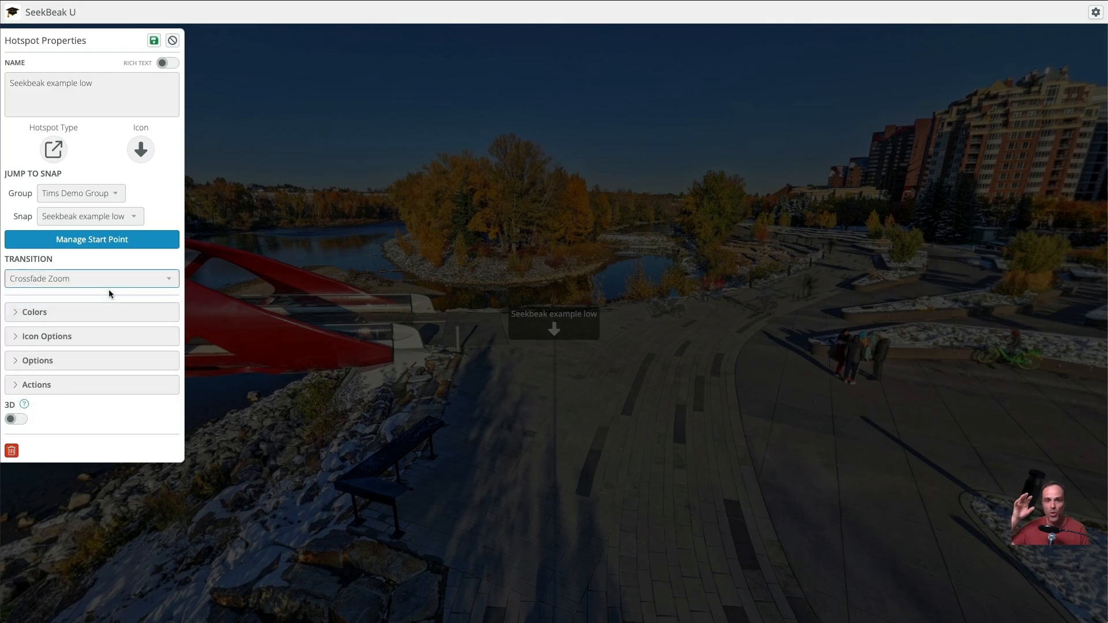
click(154, 41)
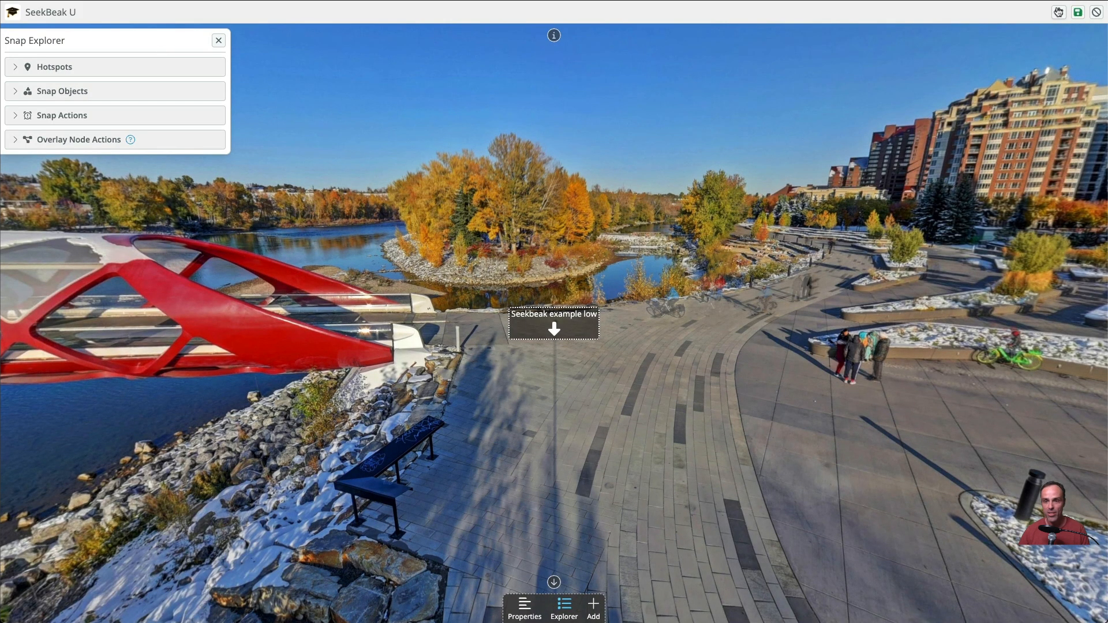
click(1076, 13)
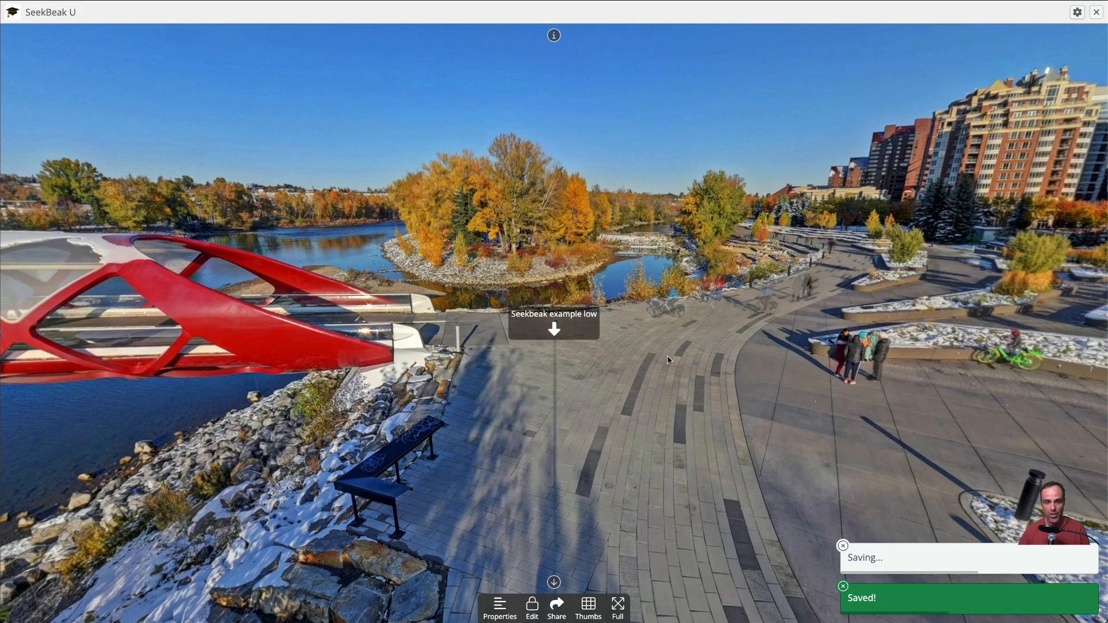
- Jump to the low snap, unlock it, set the "Go Up!" hotspot's transition to Crossfade Zoom, and save the hotspot and snap
click(587, 327)
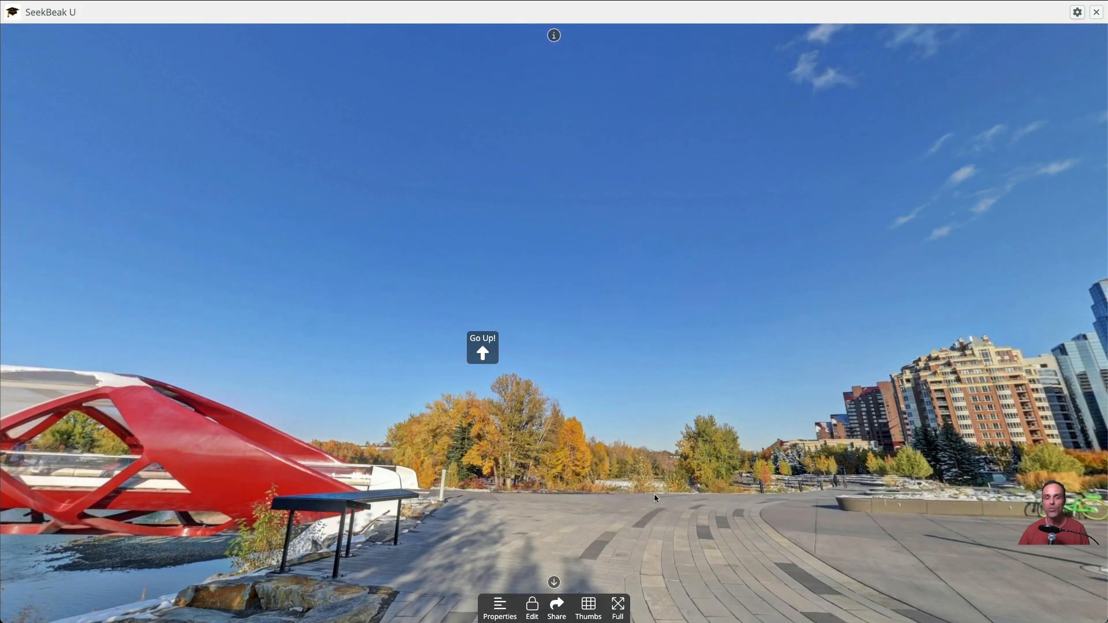
click(532, 606)
click(482, 346)
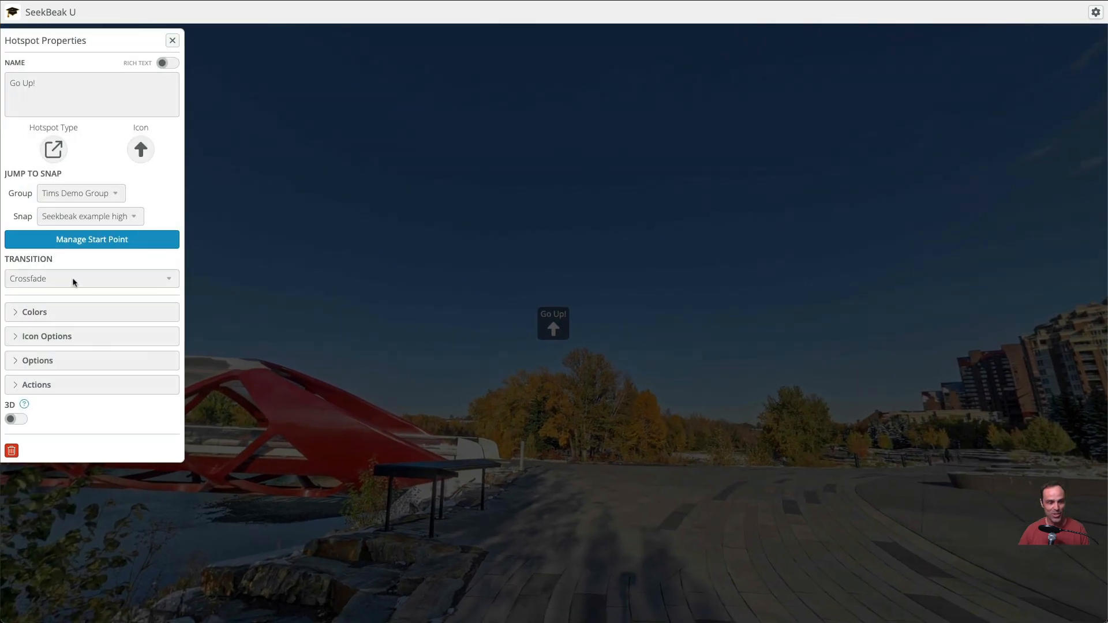
click(70, 279)
click(72, 293)
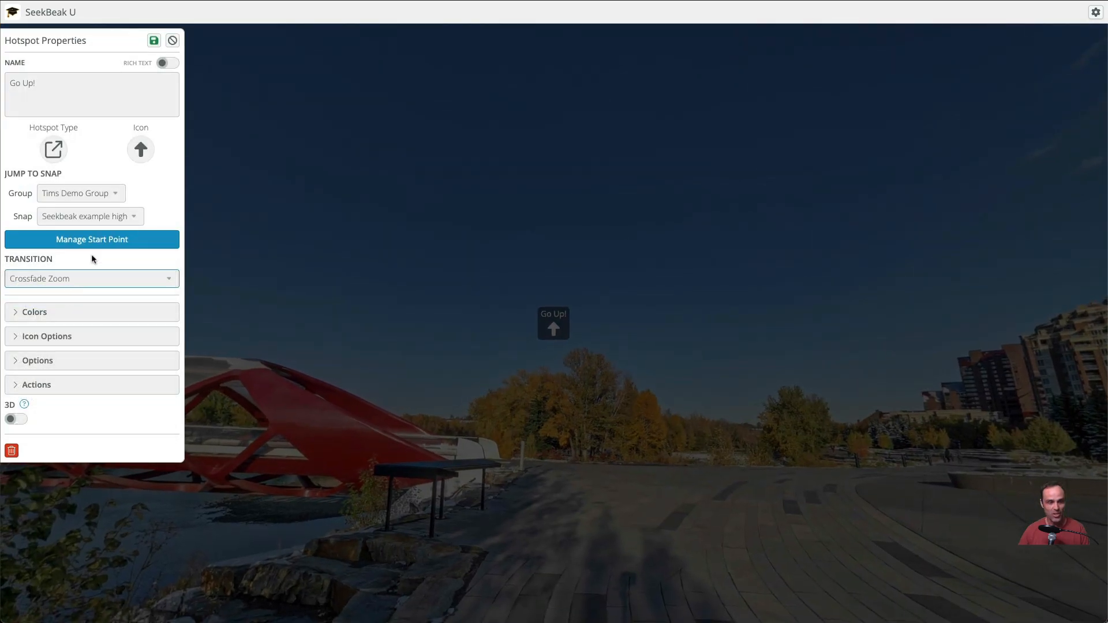
click(154, 40)
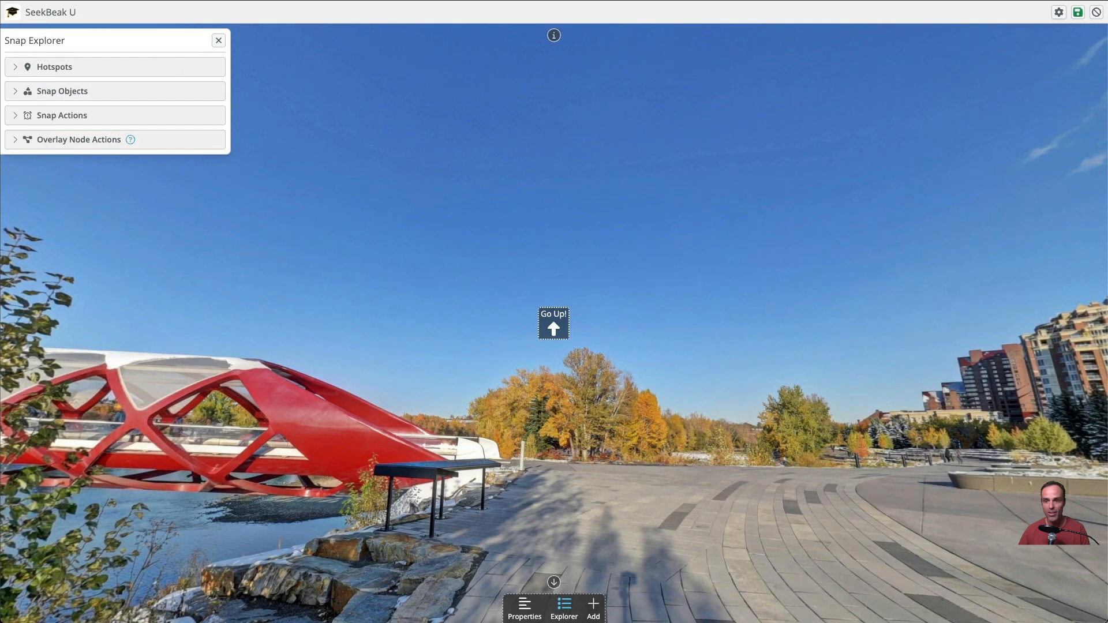
click(1077, 13)
- Test the linked hotspots by jumping up to the high snap, back down to the low snap, and up again
click(557, 317)
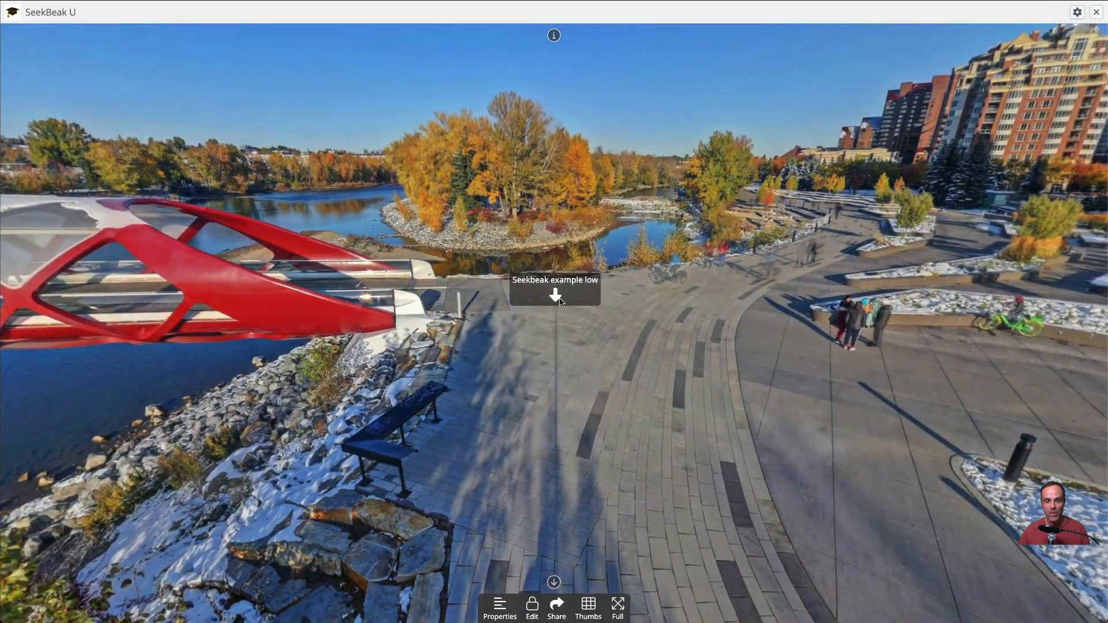
click(560, 298)
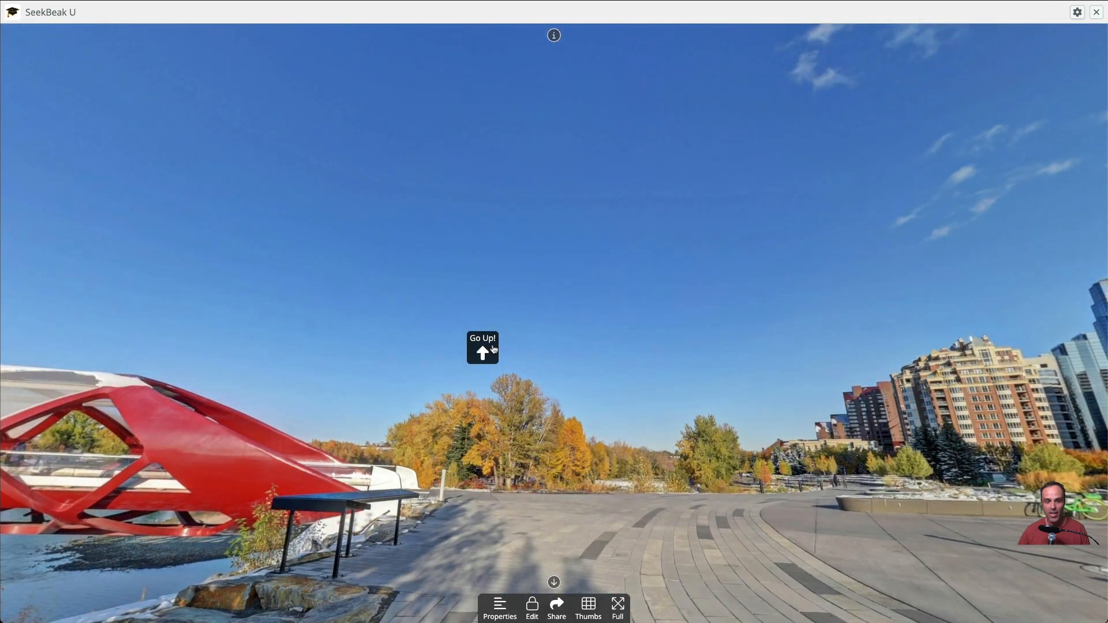
click(491, 346)
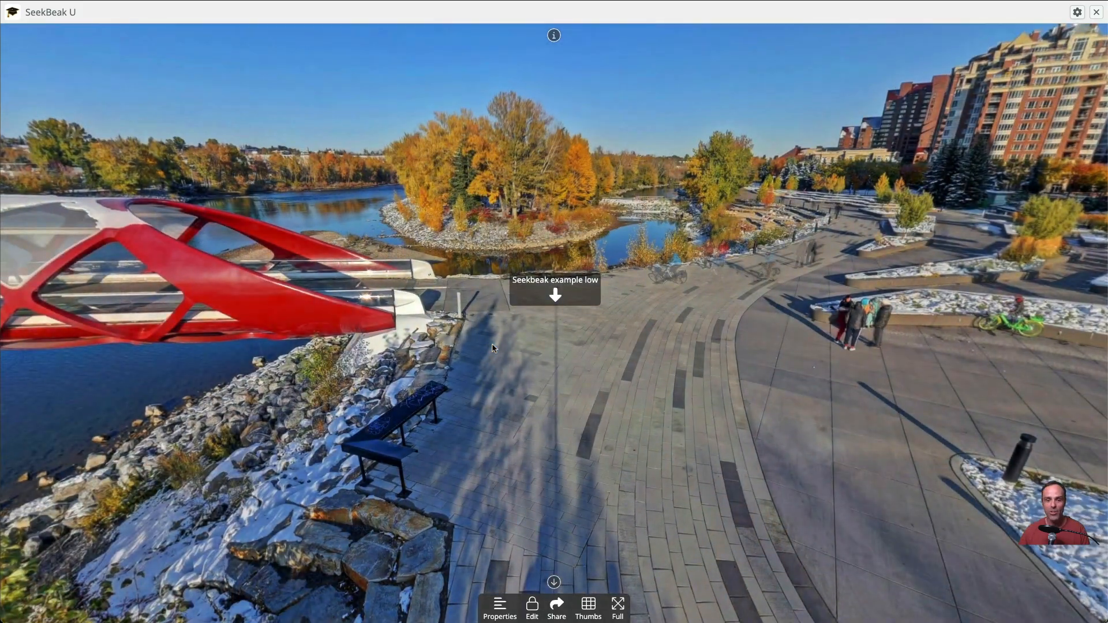